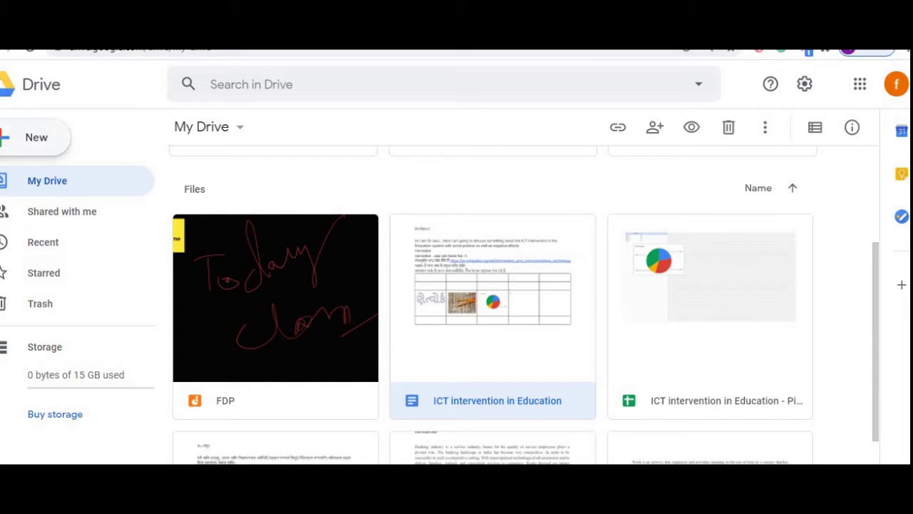
- Open Google Drive's New menu listing folder, upload and Google Docs options
left_click(37, 138)
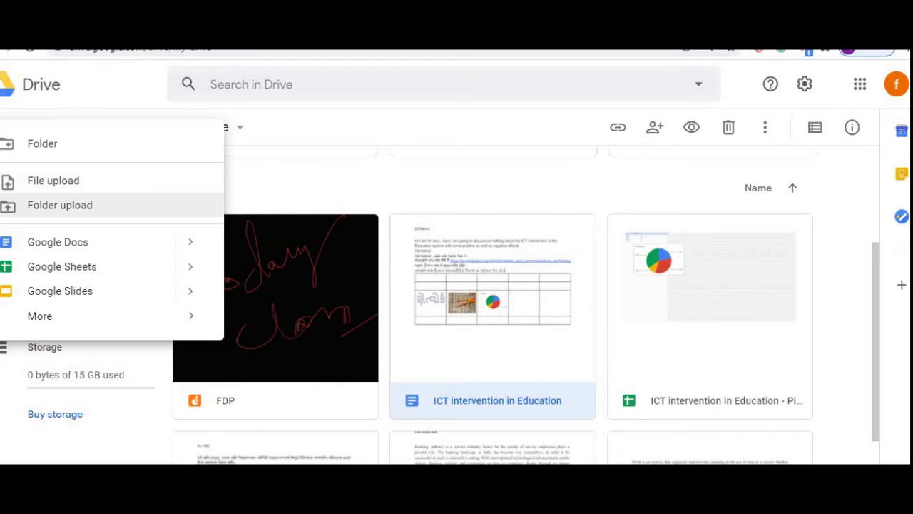
- Create an untitled blank Google Doc via New > Google Docs > Blank document
left_click(84, 242)
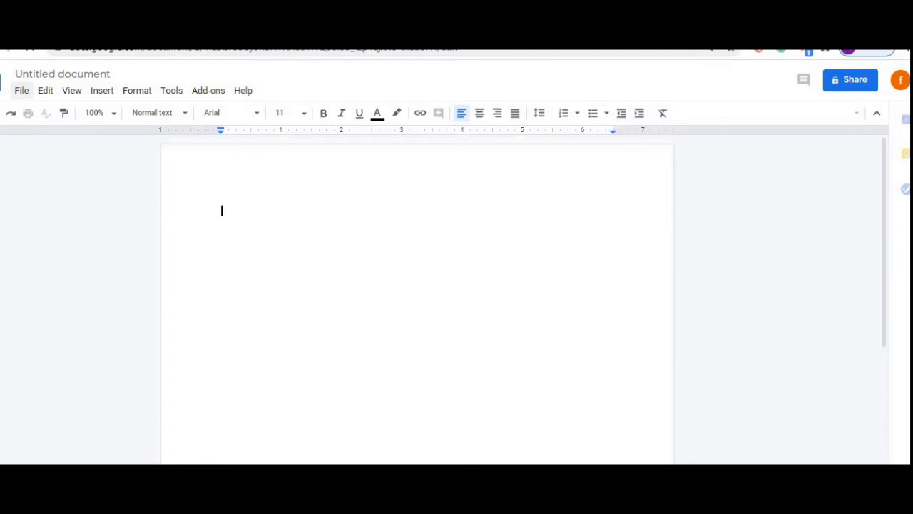
left_click(45, 30)
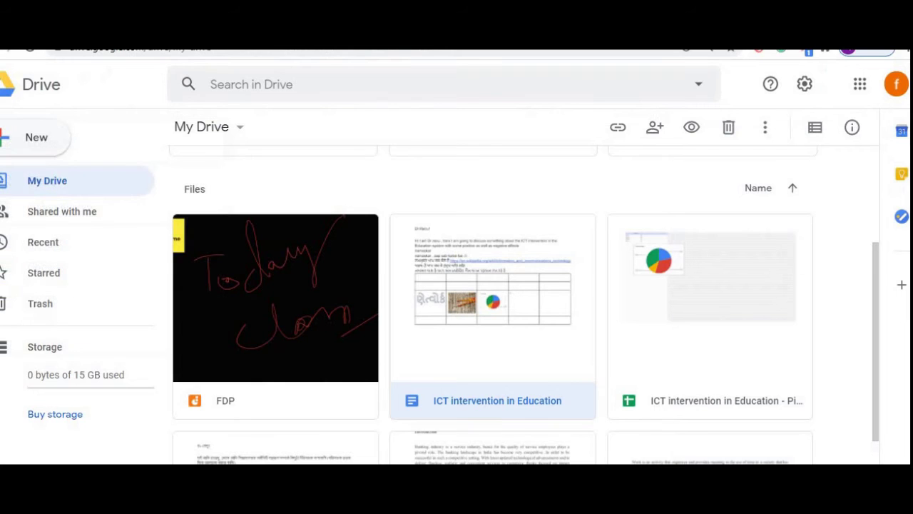
left_click(33, 139)
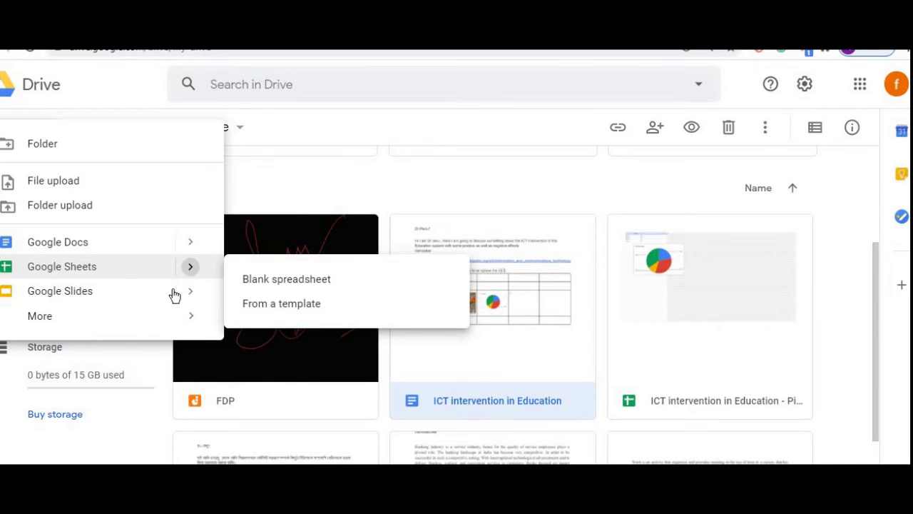
mouse_move(182, 304)
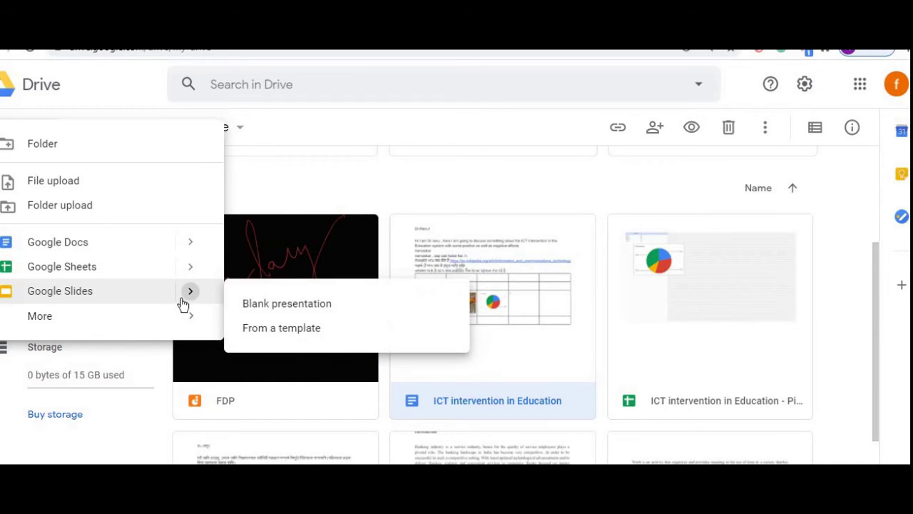
mouse_move(189, 241)
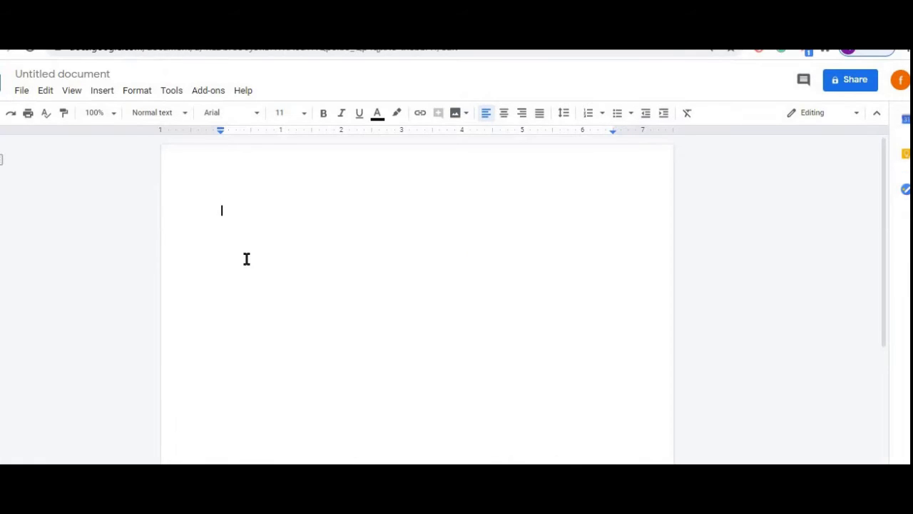
- Retitle the untitled document as 'ICT intervention in education System'
left_click(87, 74)
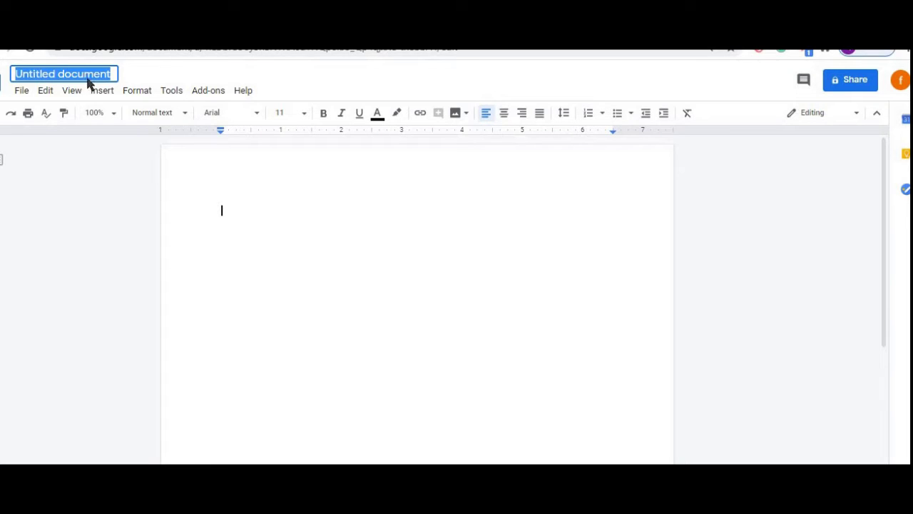
type("Cov")
key("BackSpace")
key("BackSpace")
key("BackSpace")
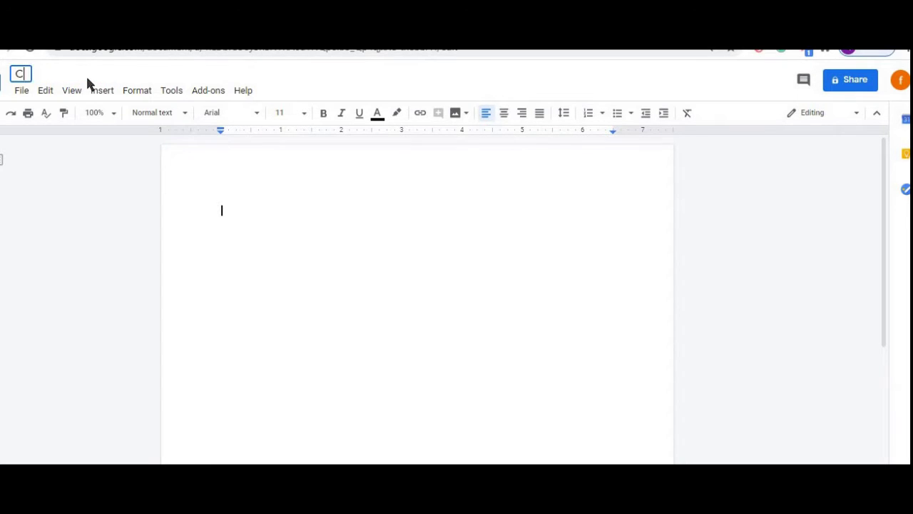
type("ICT interventio")
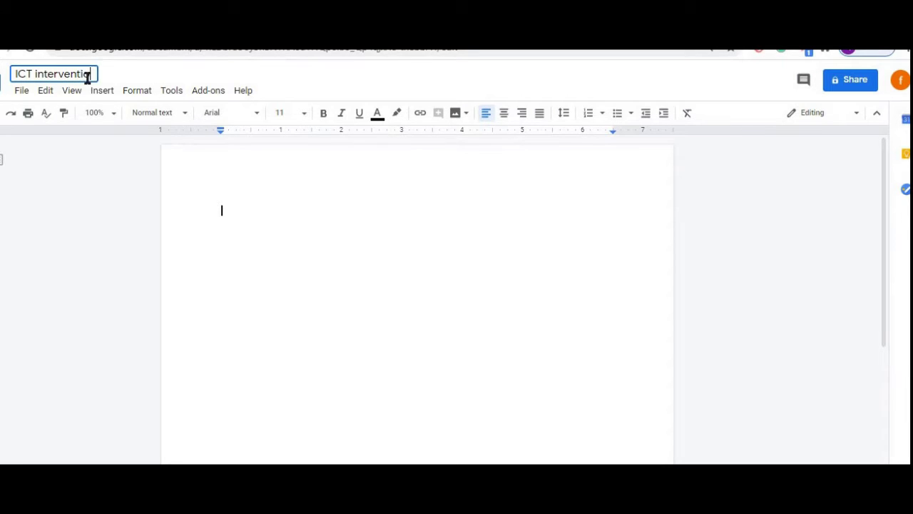
type("n in educat")
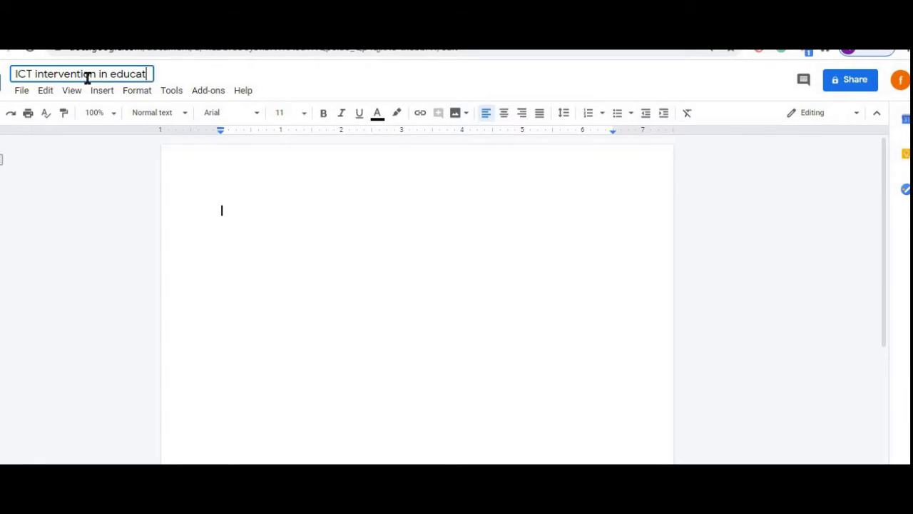
type("ion System")
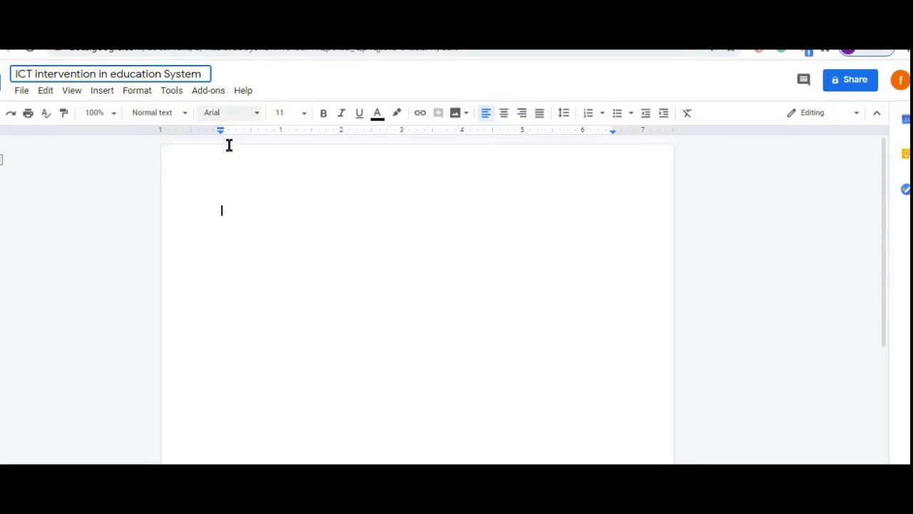
left_click(229, 158)
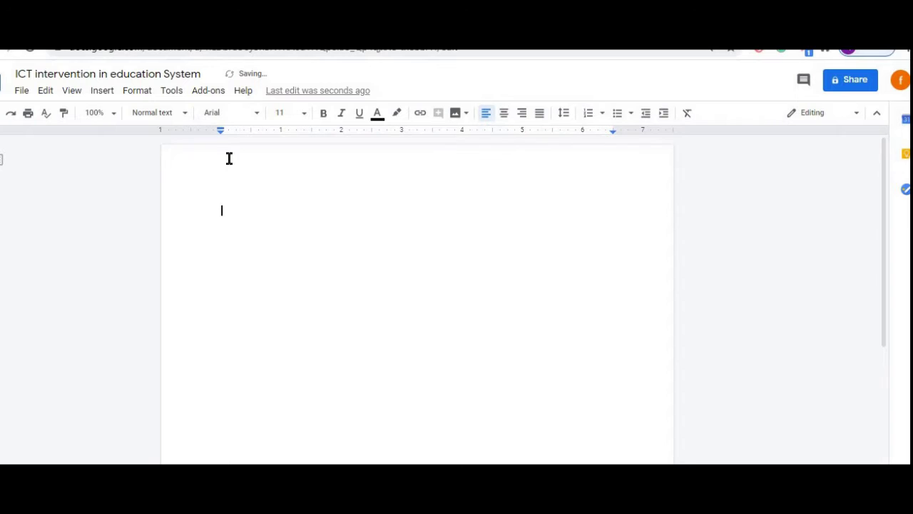
- Type 'Greetings of the Day' and a line about COVID's effects on life and education
type("N")
key("BackSpace")
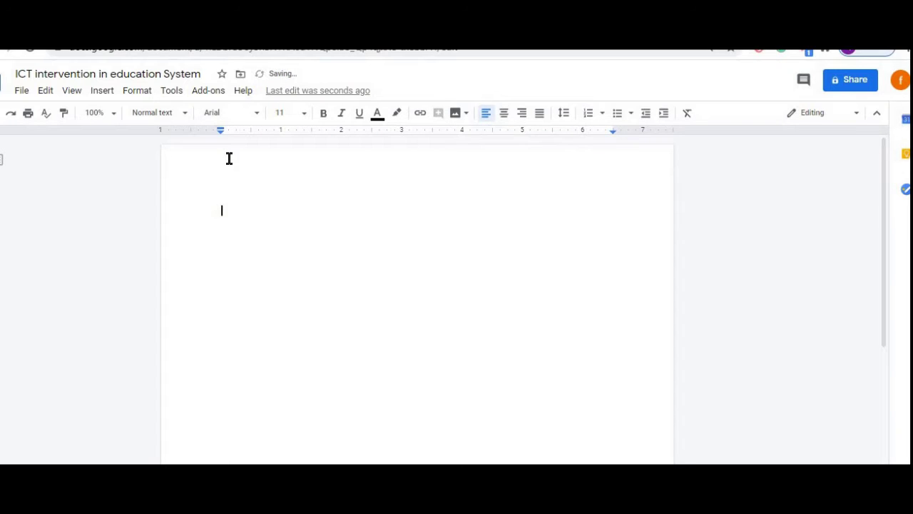
type("Greetings of the Day")
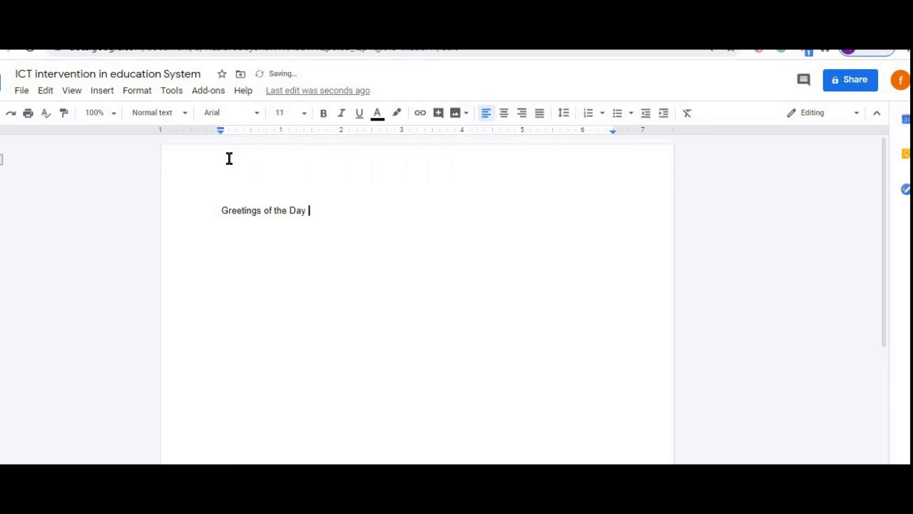
key("Return")
type("Today we are here to ")
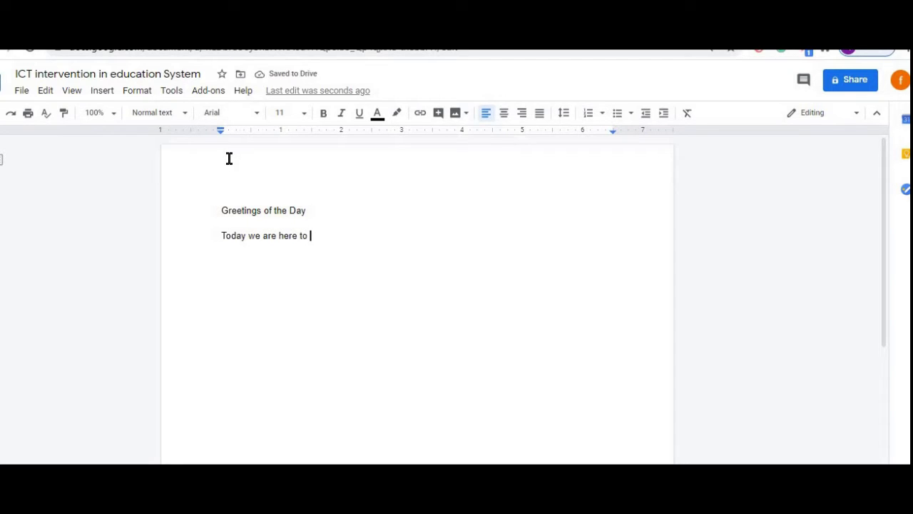
type("discuss ")
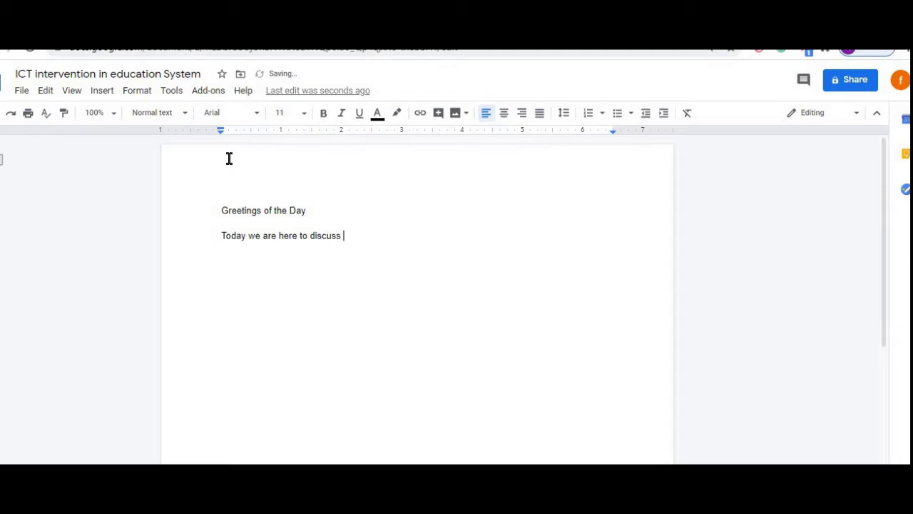
type("about the COVId ")
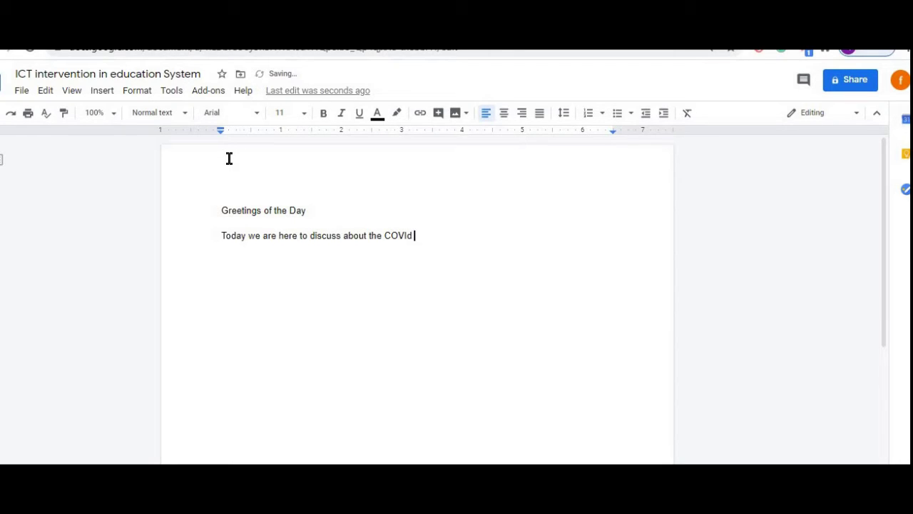
type("effects on the life and on t")
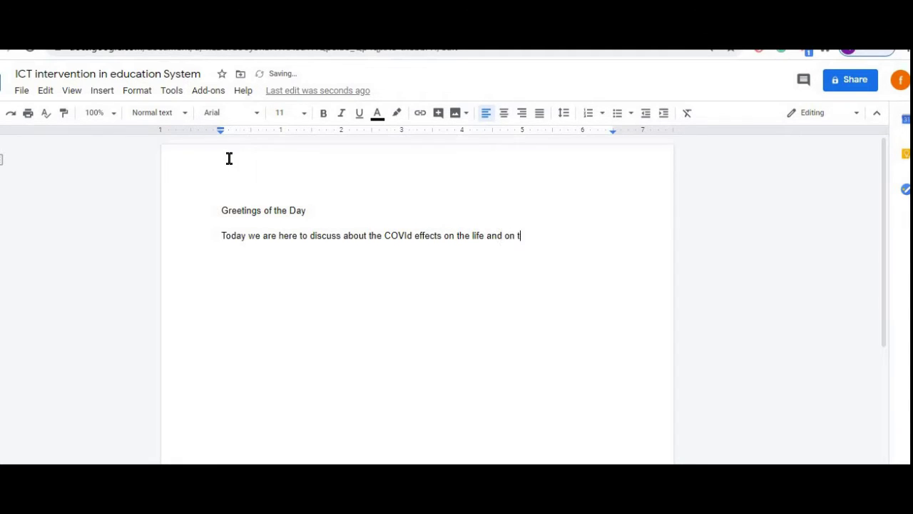
type("he education system .")
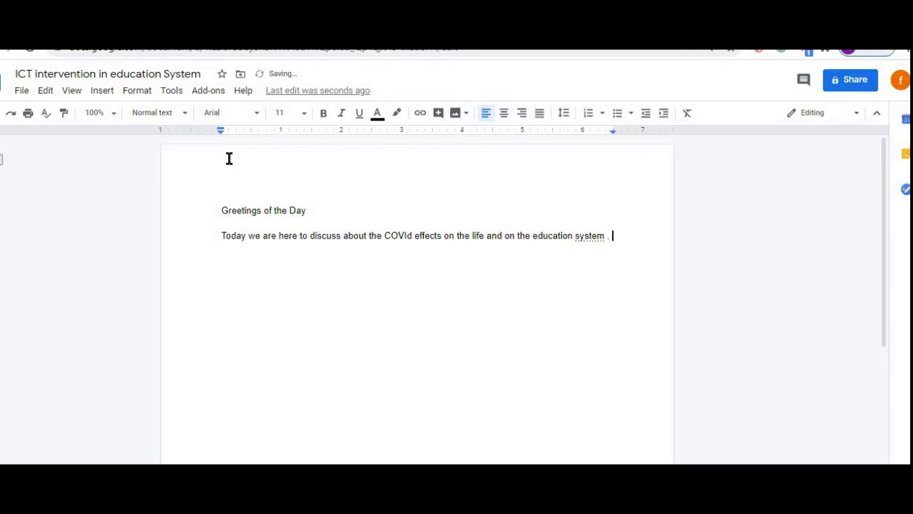
key("Return")
- Add a paragraph on finding COVID's positive and negative aspects on the education scenario
type("I DrRen")
type("u ")
type("here to r")
type("eso")
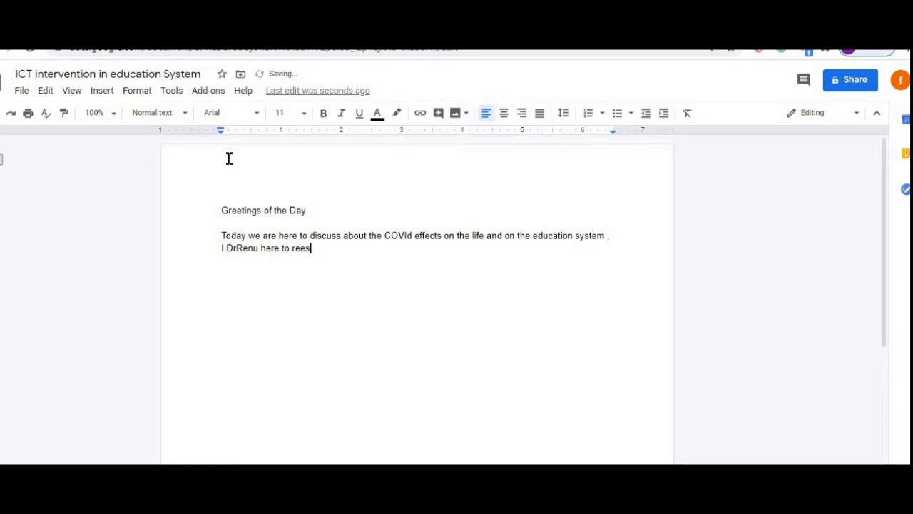
key("BackSpace")
key("BackSpace")
key("BackSpace")
key("BackSpace")
type("find the positive and negat")
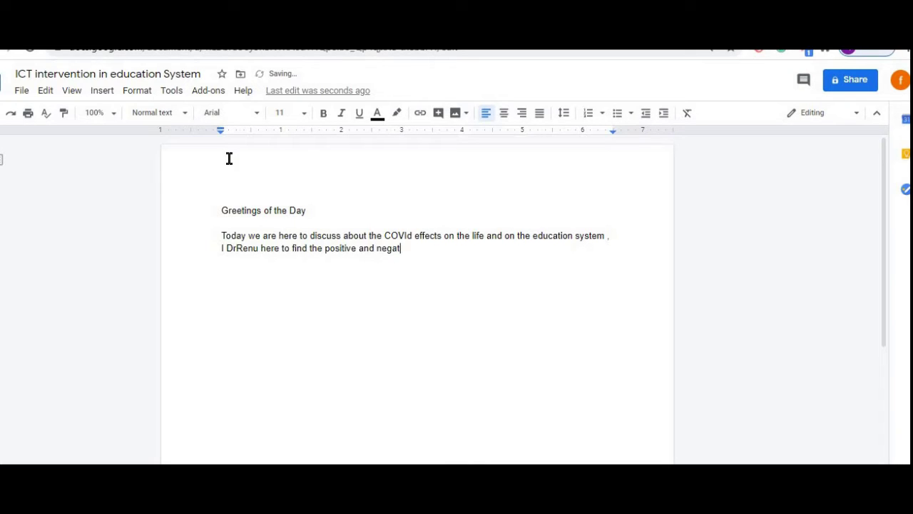
type("ive aspects of COv")
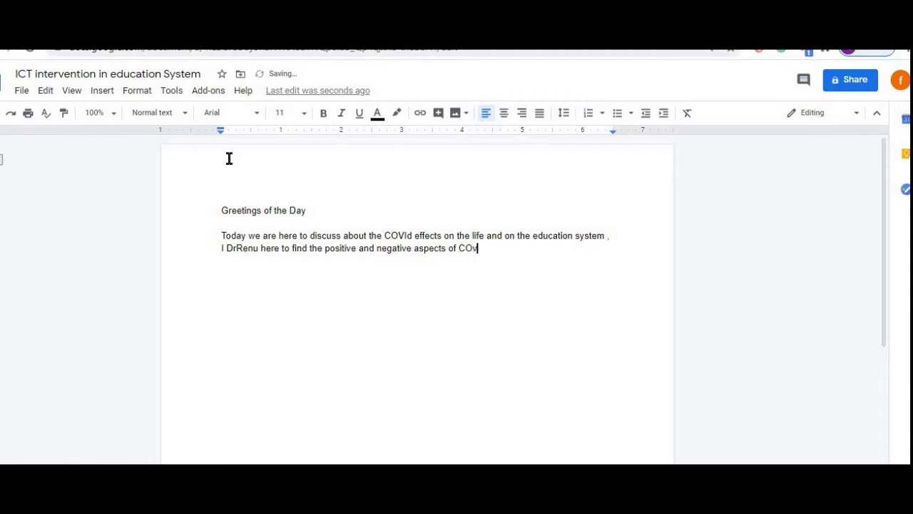
type("id affect on situation ")
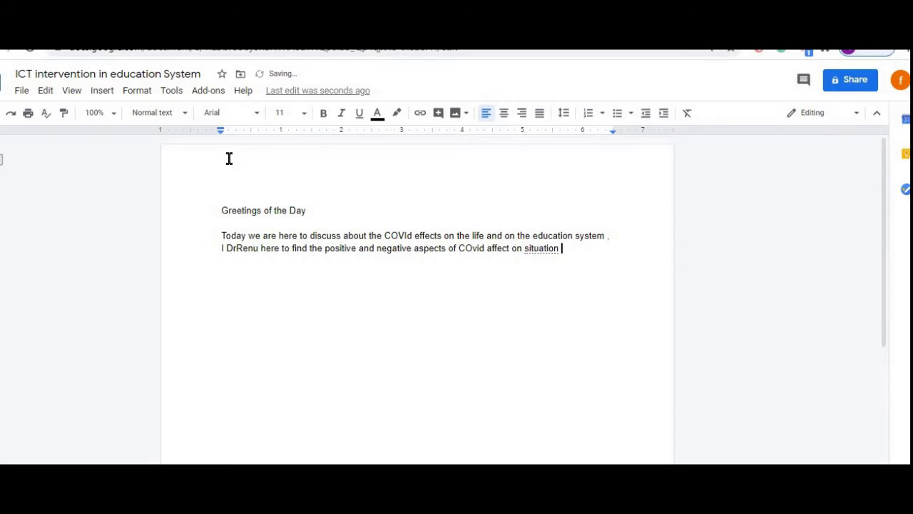
type("of")
key("BackSpace")
key("BackSpace")
key("BackSpace")
key("BackSpace")
key("BackSpace")
key("BackSpace")
key("BackSpace")
key("BackSpace")
key("BackSpace")
key("BackSpace")
key("BackSpace")
key("BackSpace")
key("BackSpace")
type("education scenerio")
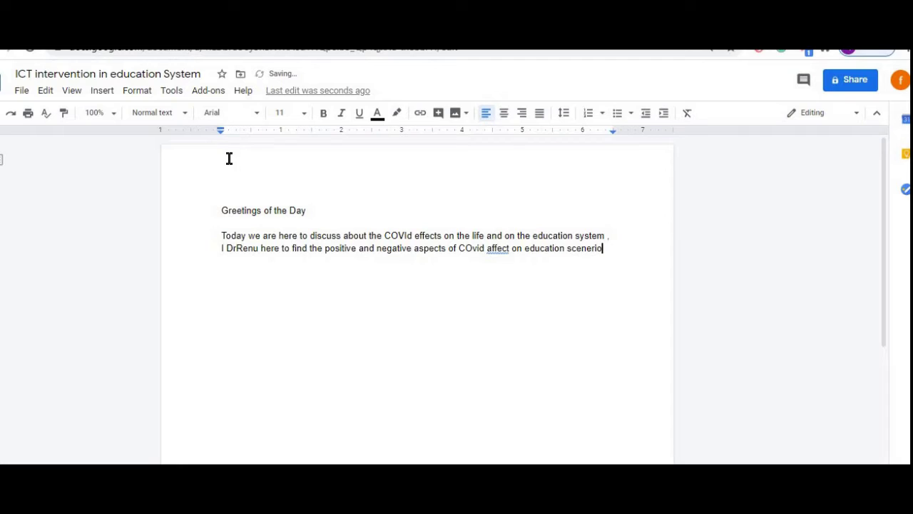
type(" .")
left_click(465, 272)
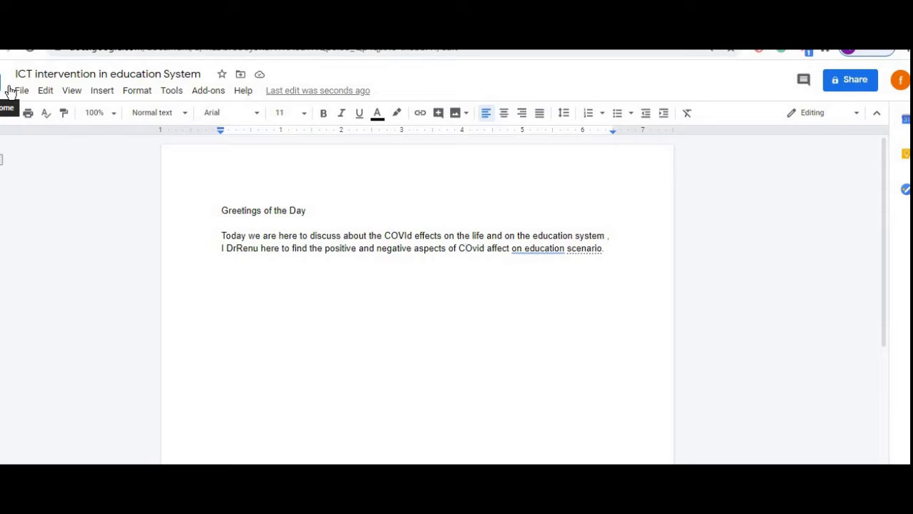
- Open the document's sharing settings from the File menu and review permissions
left_click(20, 93)
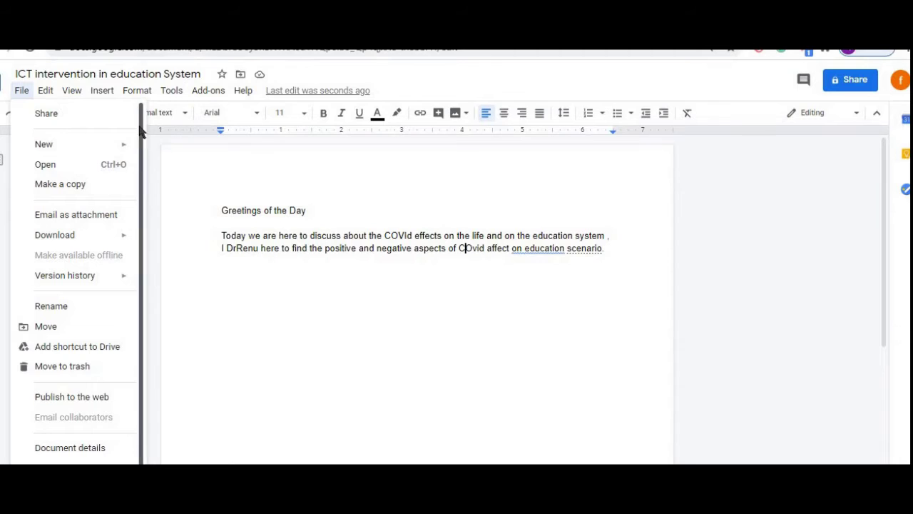
left_click(65, 117)
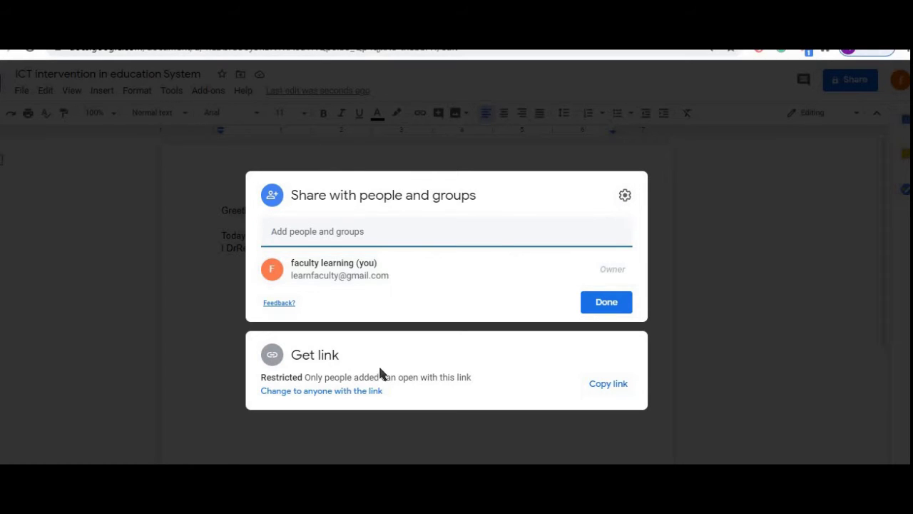
left_click(624, 196)
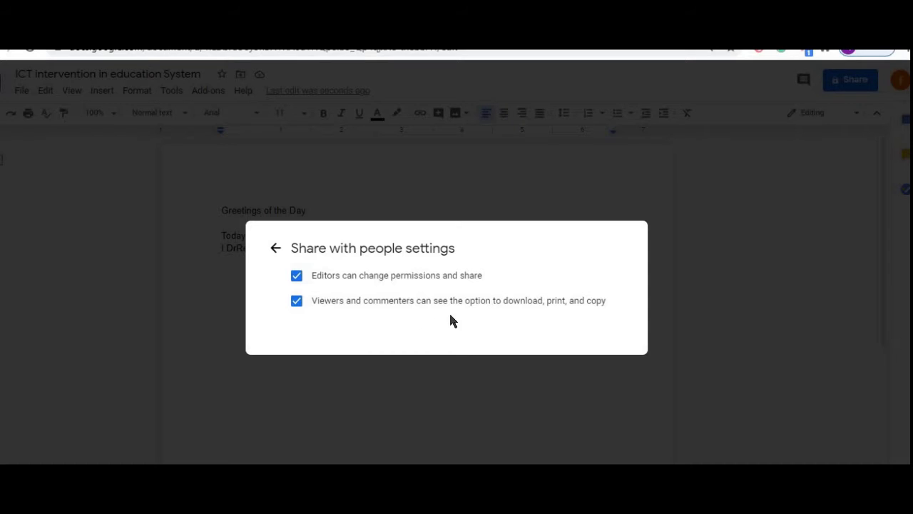
left_click(276, 250)
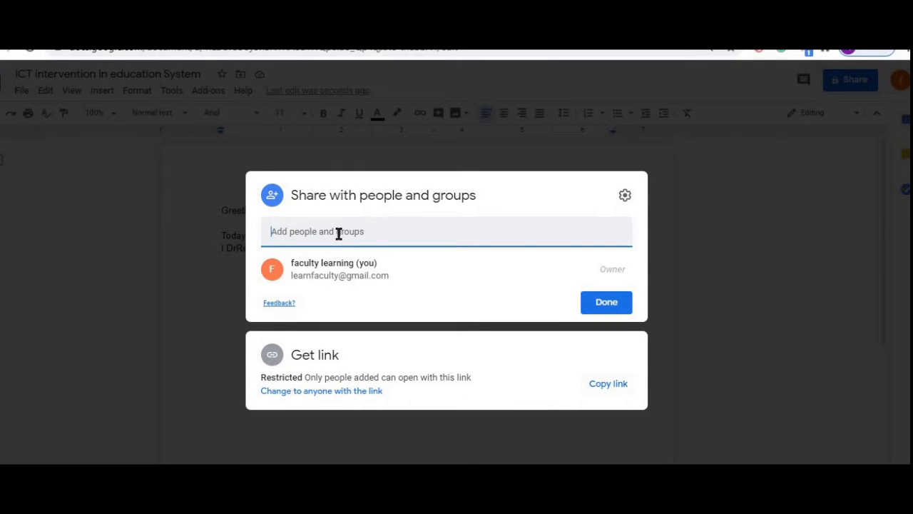
- Add the collaborator's e-mail address with Editor access and send the notification
left_click(339, 234)
key("ctrl+v")
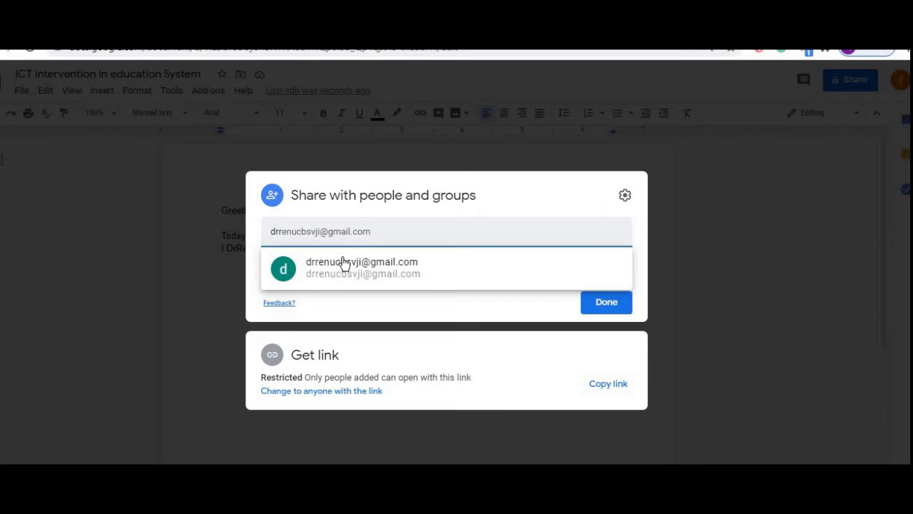
left_click(347, 264)
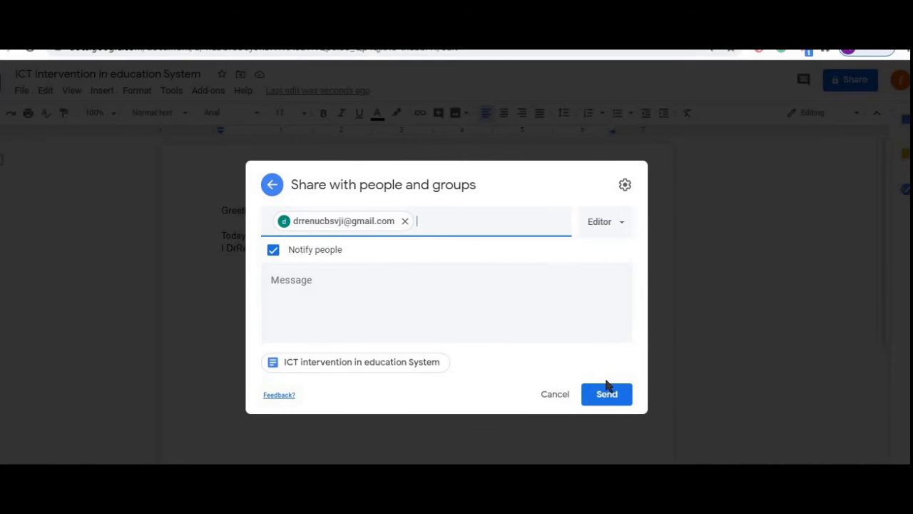
left_click(622, 225)
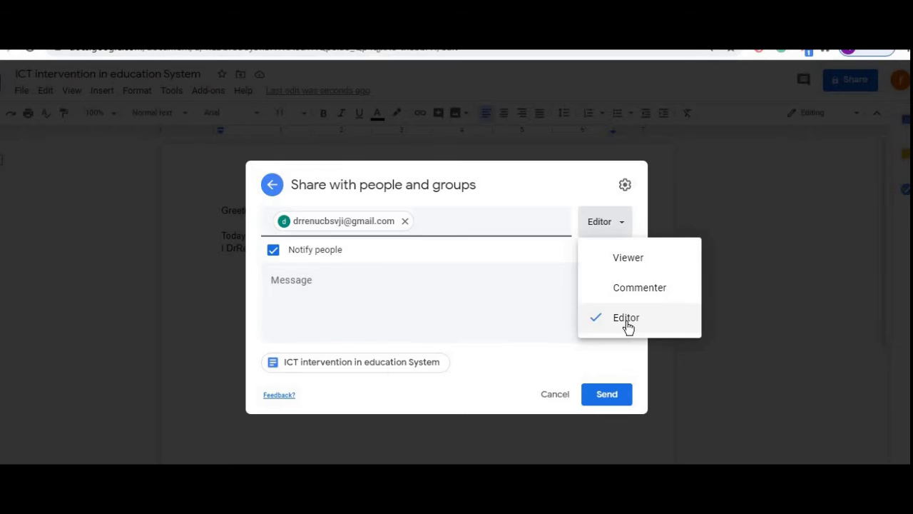
left_click(643, 296)
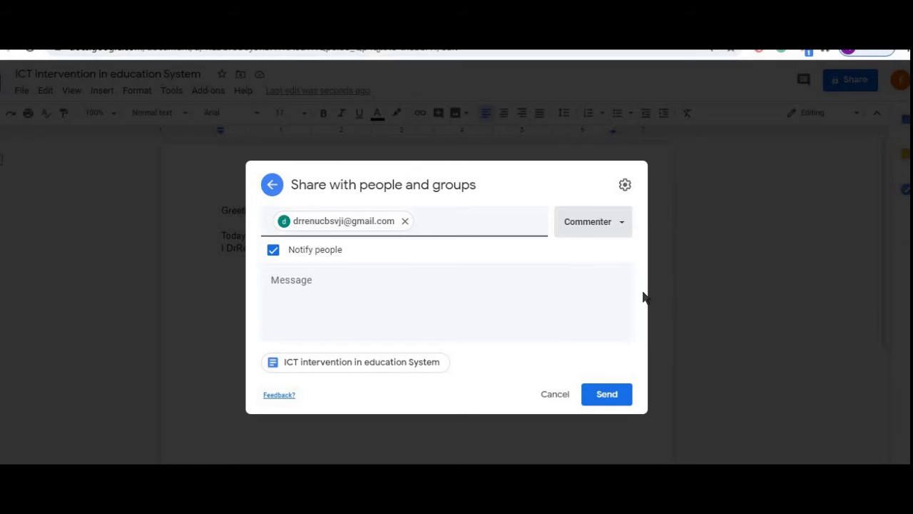
left_click(624, 225)
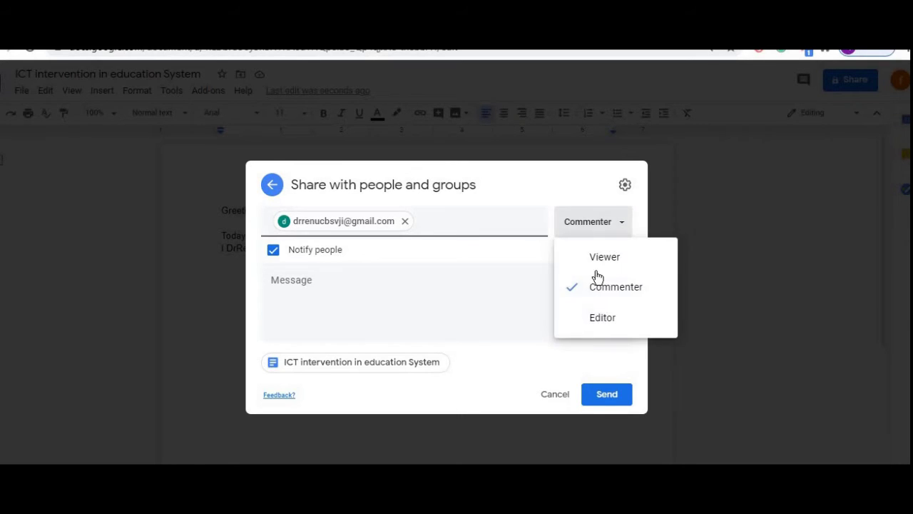
left_click(601, 325)
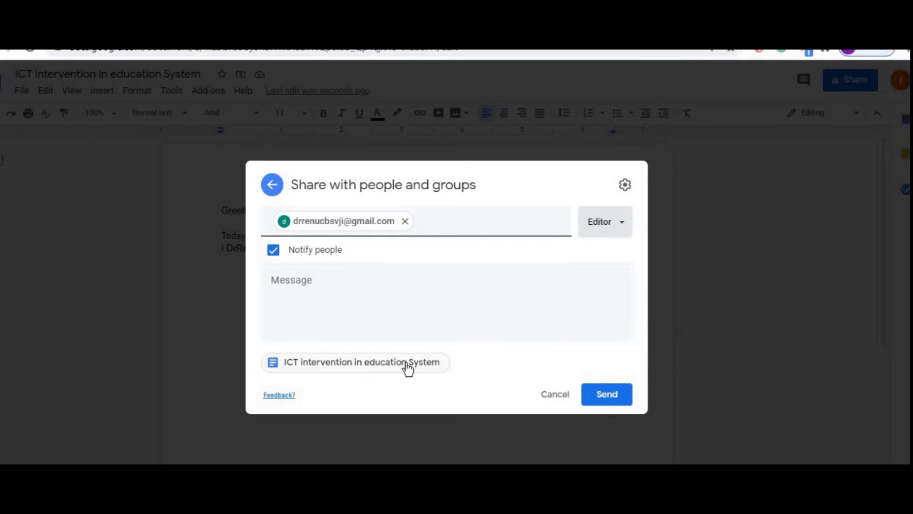
left_click(606, 399)
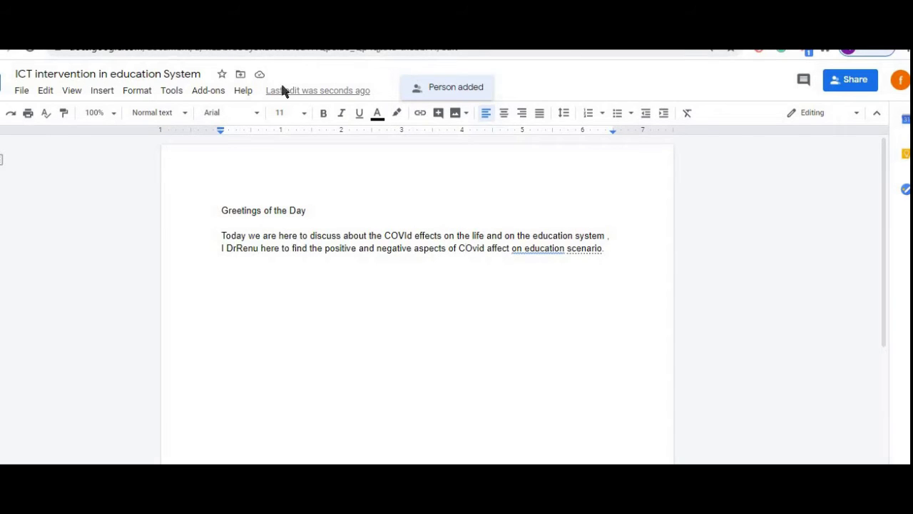
- Copy the document's sharing link from File > Share
left_click(20, 92)
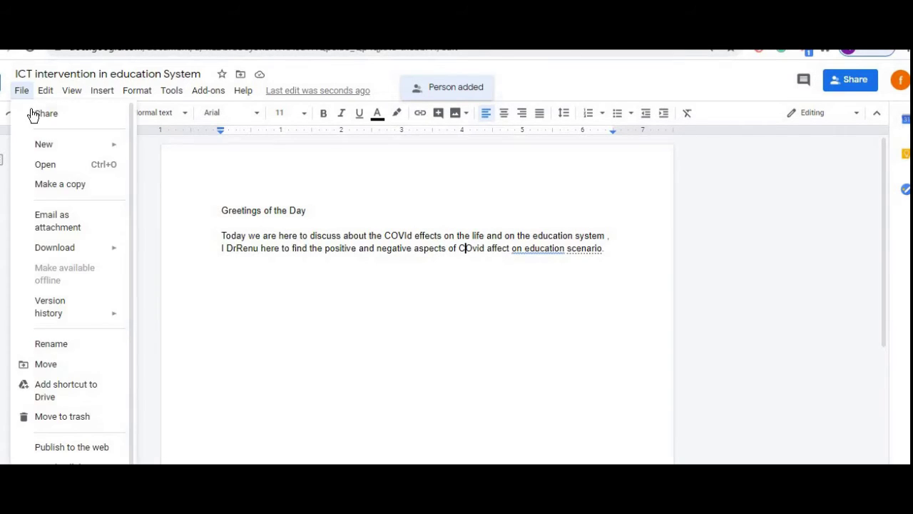
left_click(32, 114)
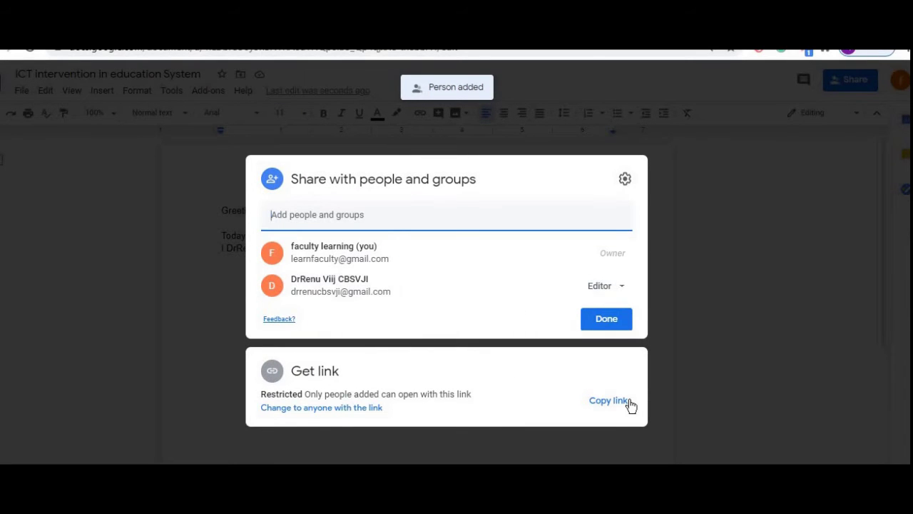
left_click(608, 401)
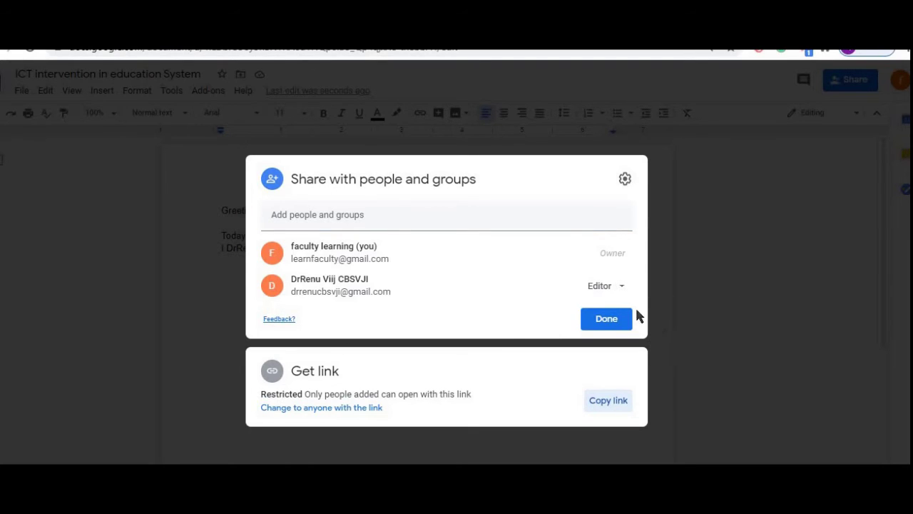
left_click(616, 322)
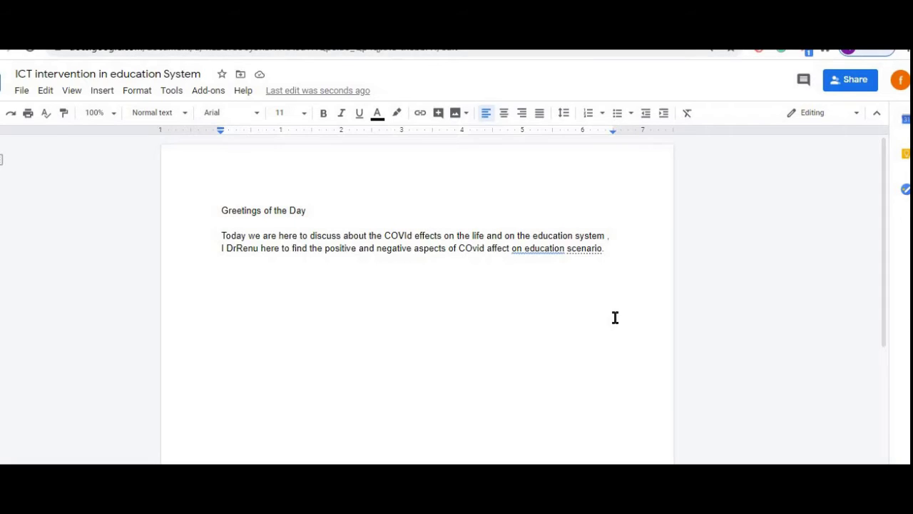
- Paste the sharing link on a new line after 'scenario.' and colour it red
left_click(613, 254)
key("Return")
key("ctrl+v")
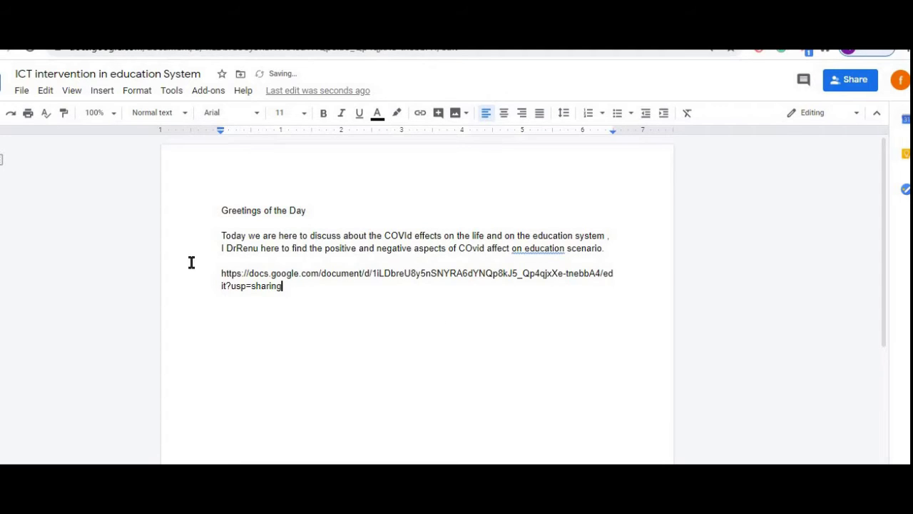
triple_click(263, 279)
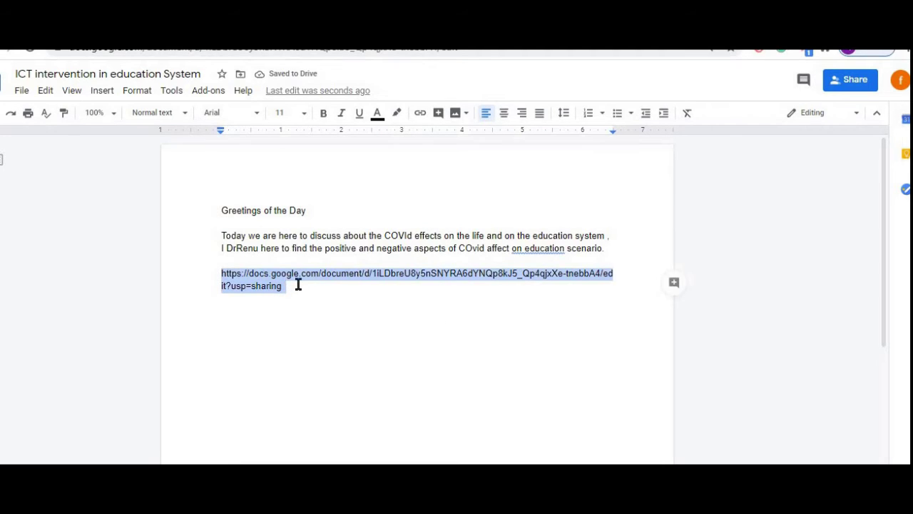
left_click(377, 115)
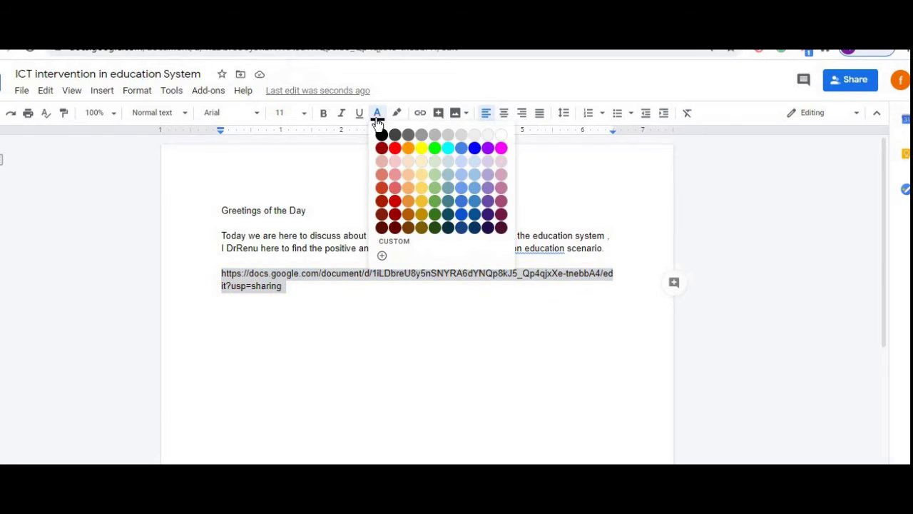
left_click(394, 148)
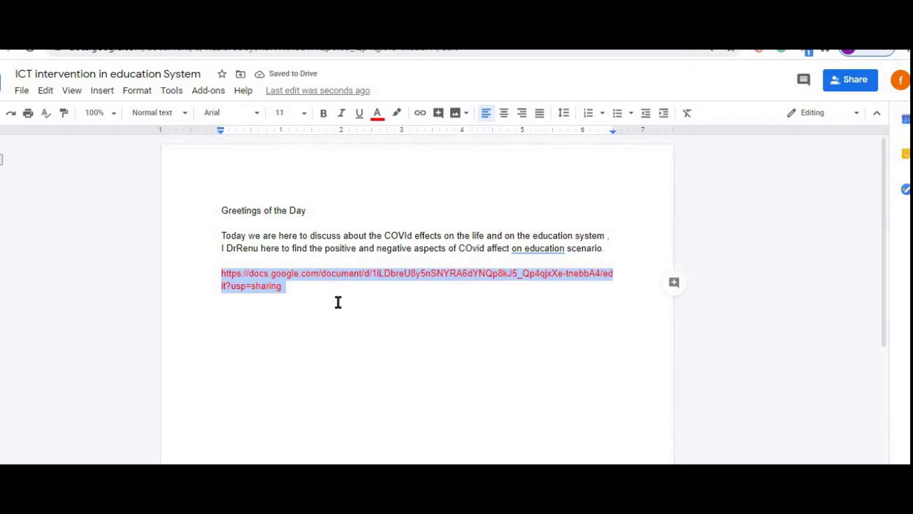
left_click(338, 301)
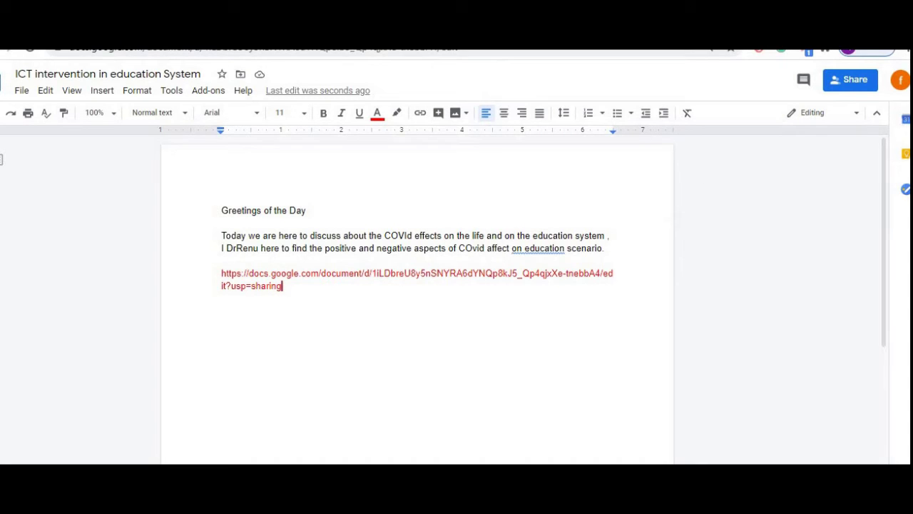
- Check the account panel, then go back to the Google Drive tab
left_click(901, 80)
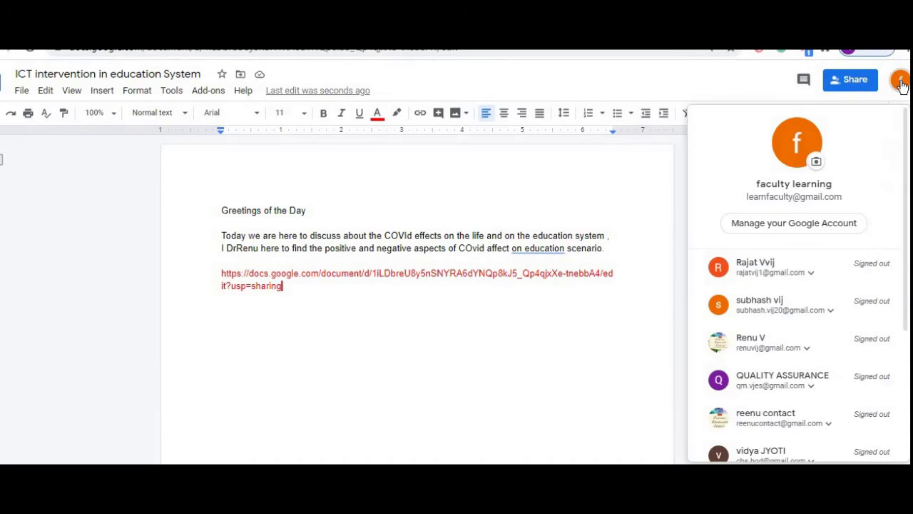
left_click(613, 183)
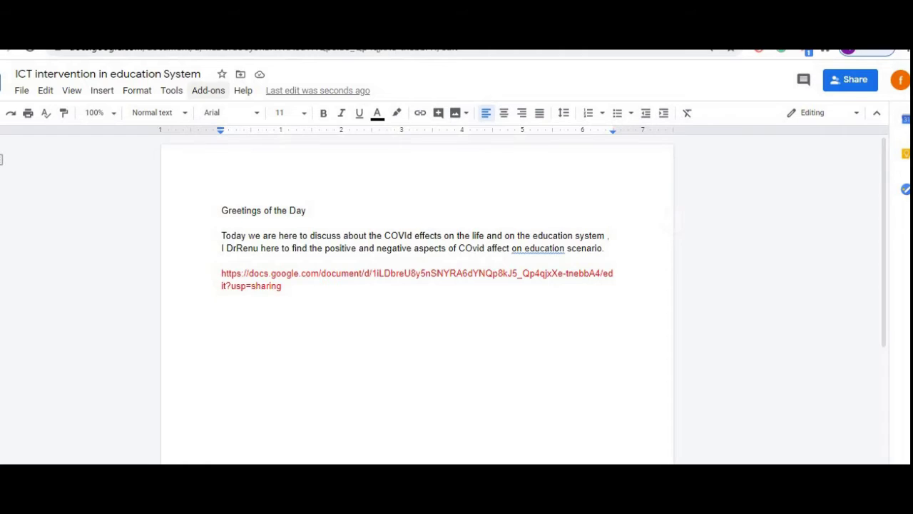
left_click(50, 32)
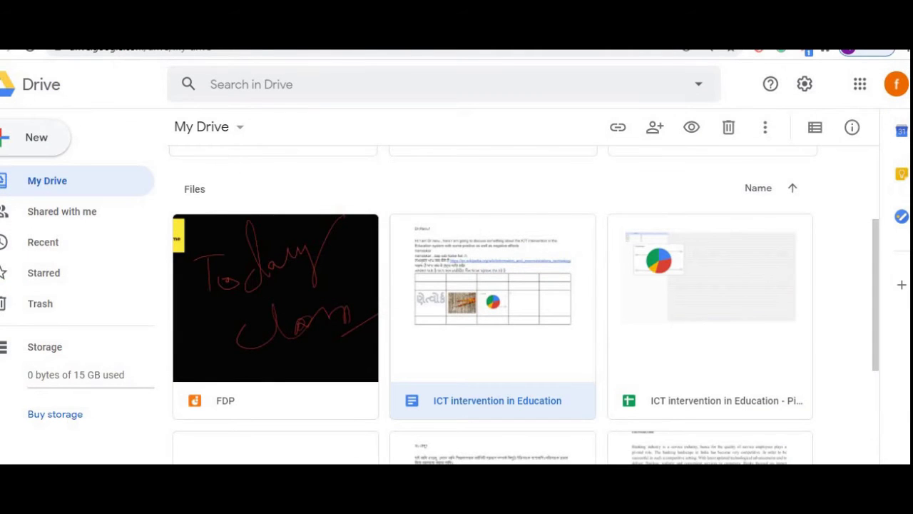
- Open Gmail from the Google apps grid on google.com and retry past the error page
left_click(32, 32)
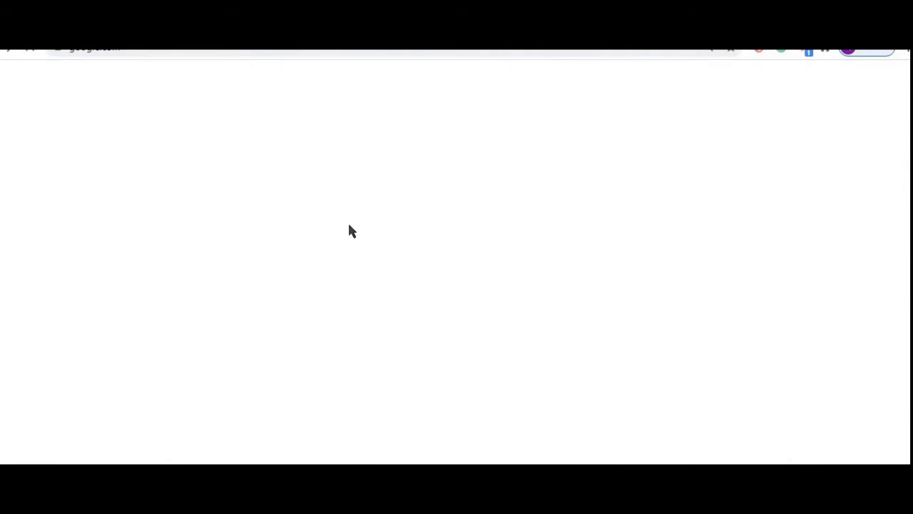
left_click(472, 259)
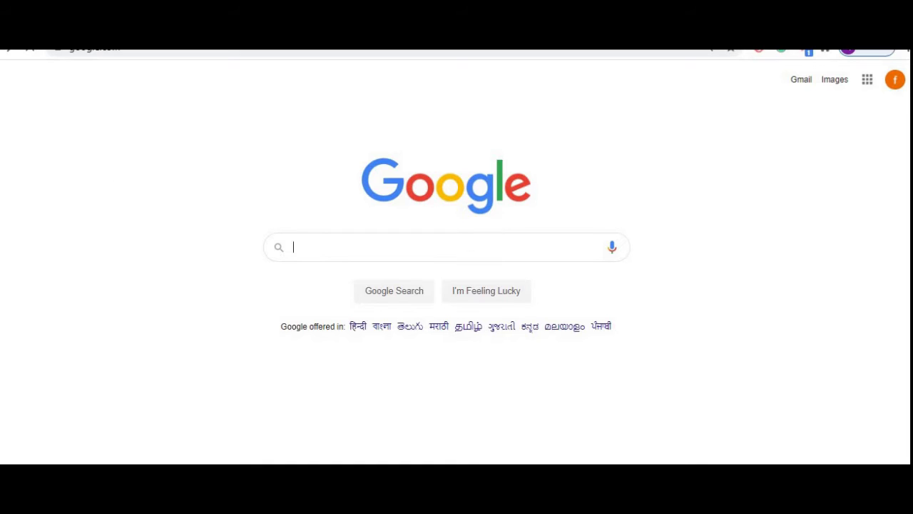
left_click(868, 84)
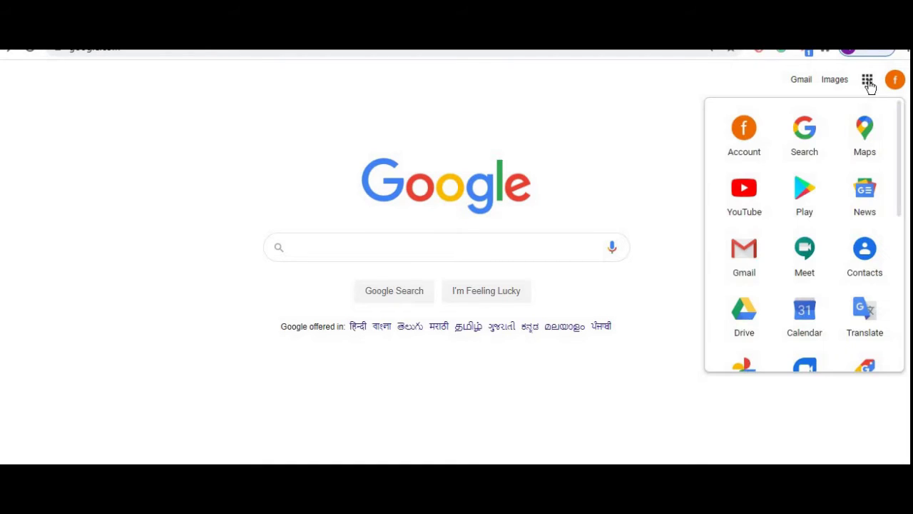
left_click(744, 261)
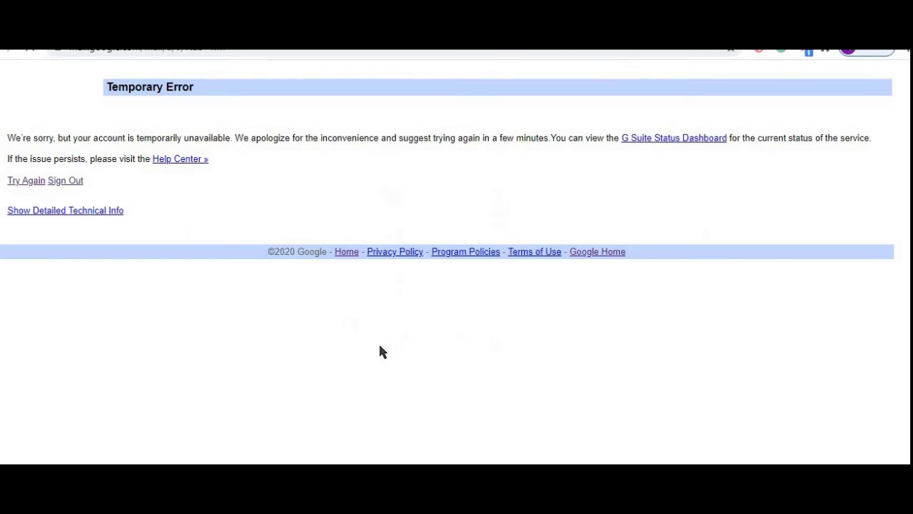
left_click(29, 183)
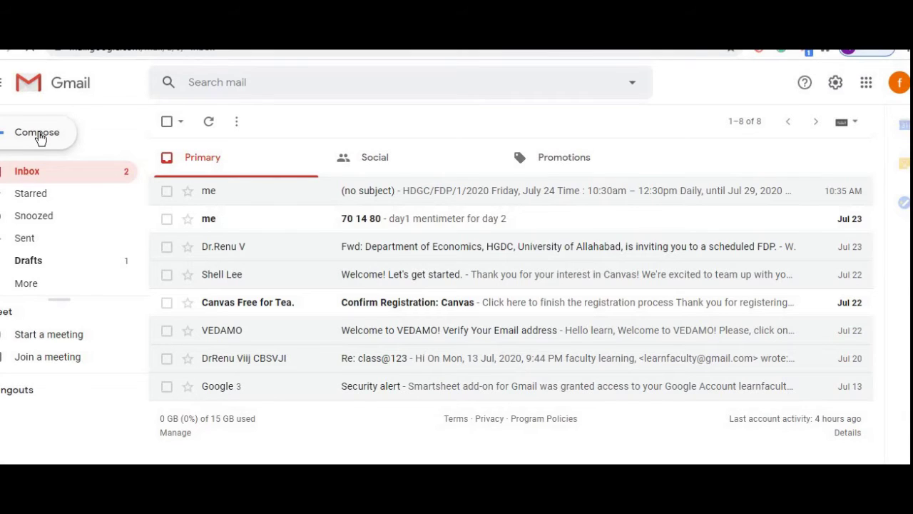
- Compose an email with the pasted document link to the recipient's address and send it
left_click(40, 134)
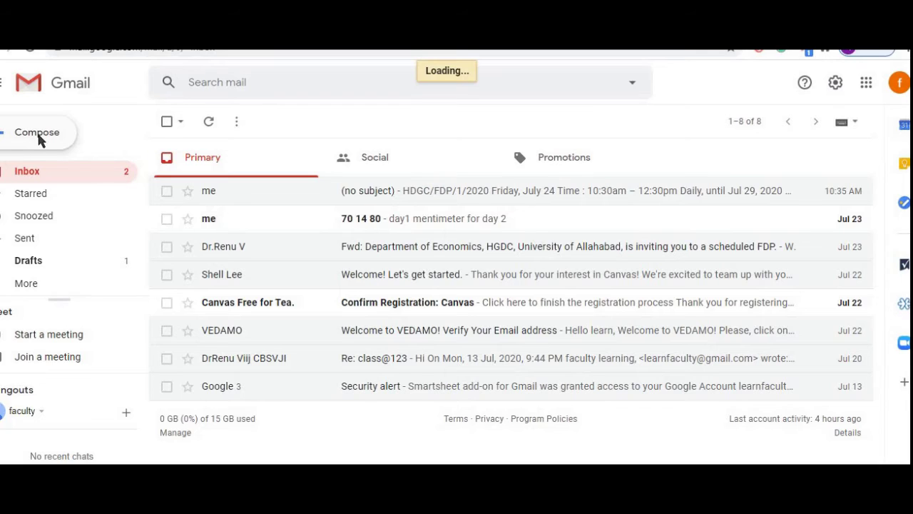
left_click(39, 135)
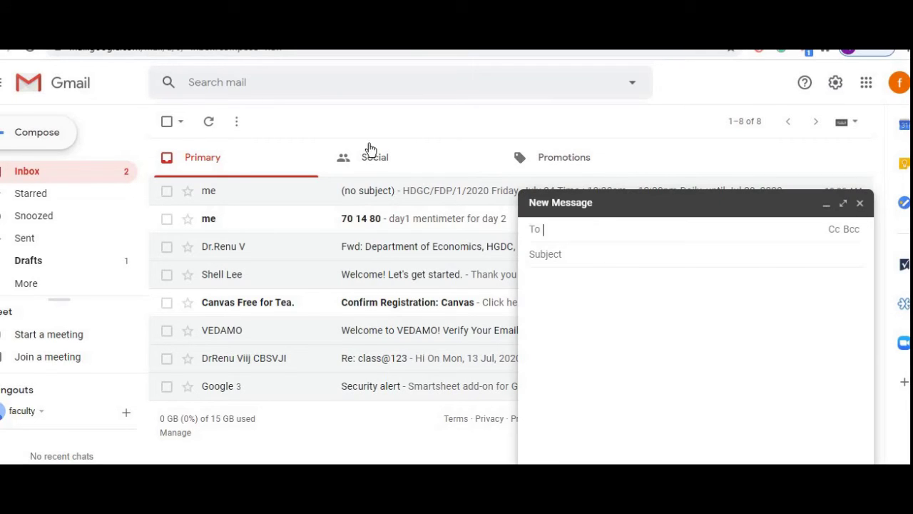
left_click(561, 281)
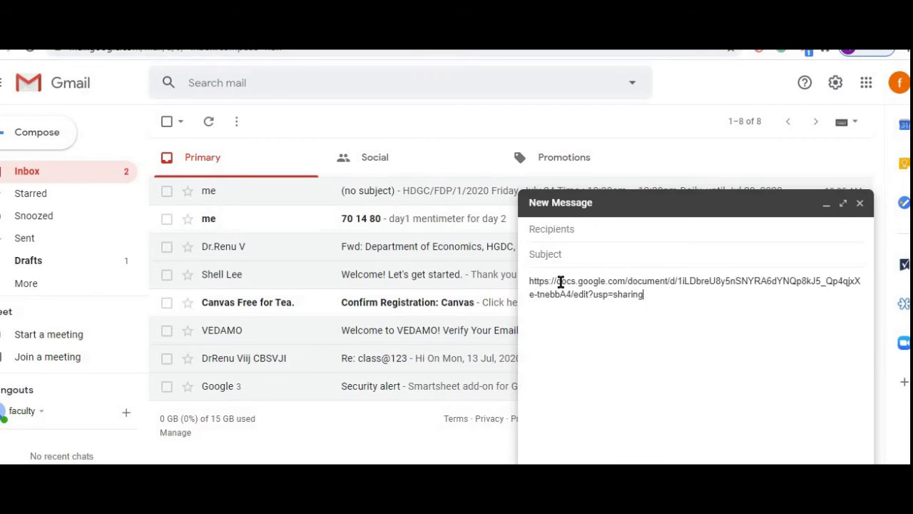
left_click(592, 228)
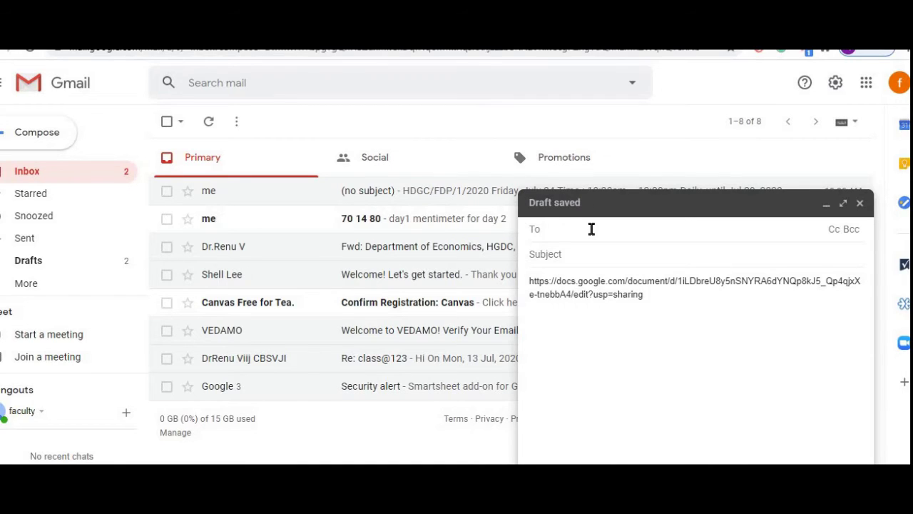
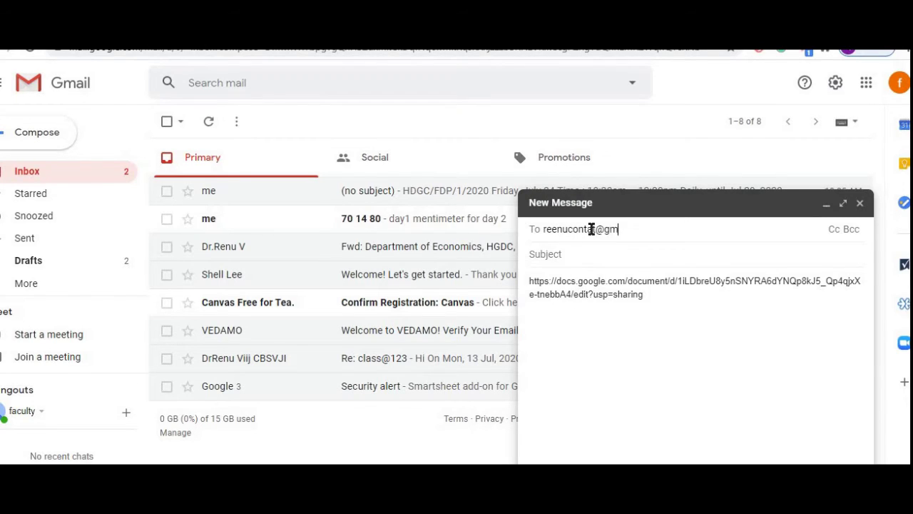
left_click(673, 310)
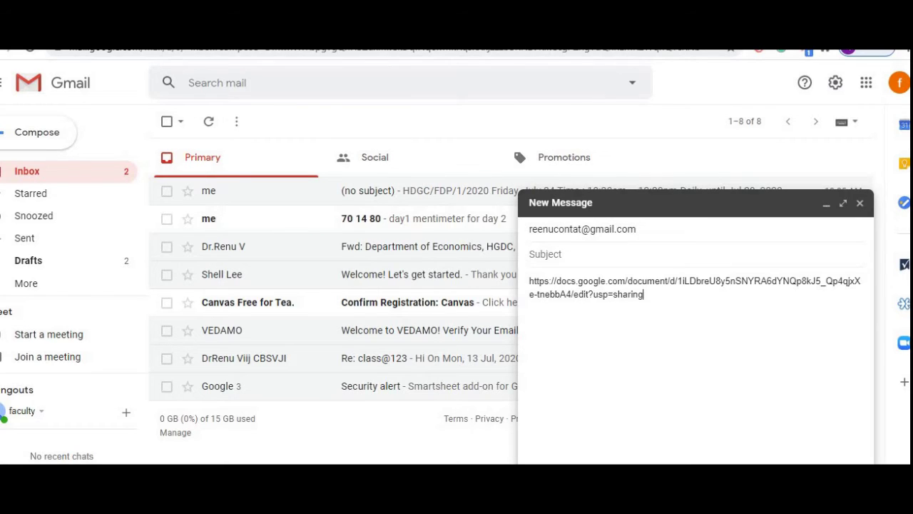
key("ctrl+Return")
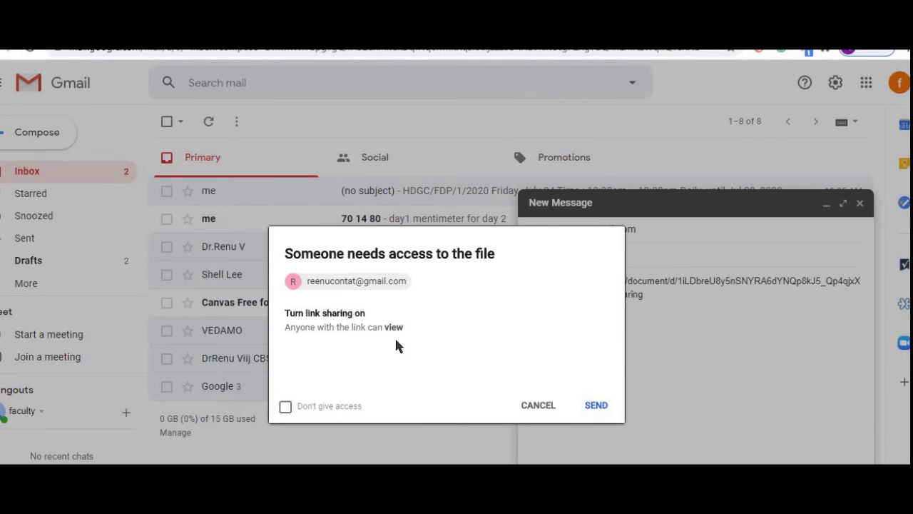
- Send the email giving link holders view access, then return to the Docs document
left_click(286, 411)
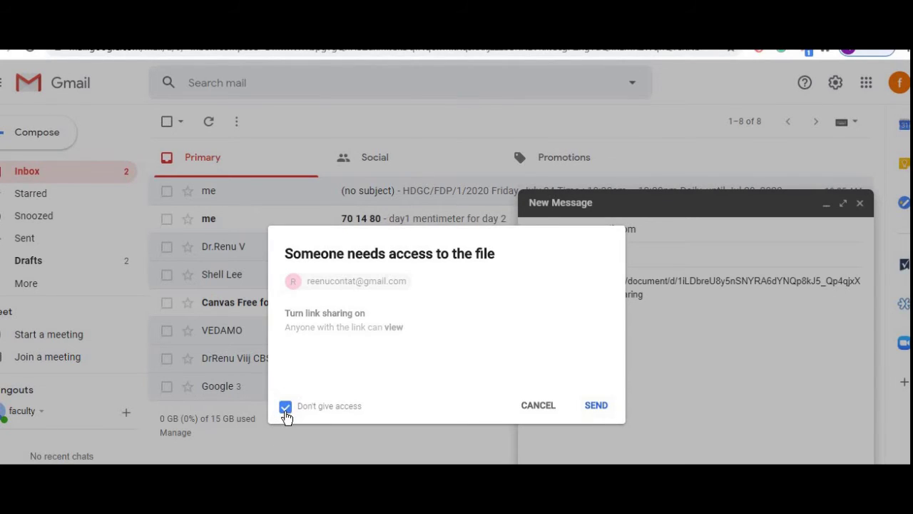
left_click(286, 414)
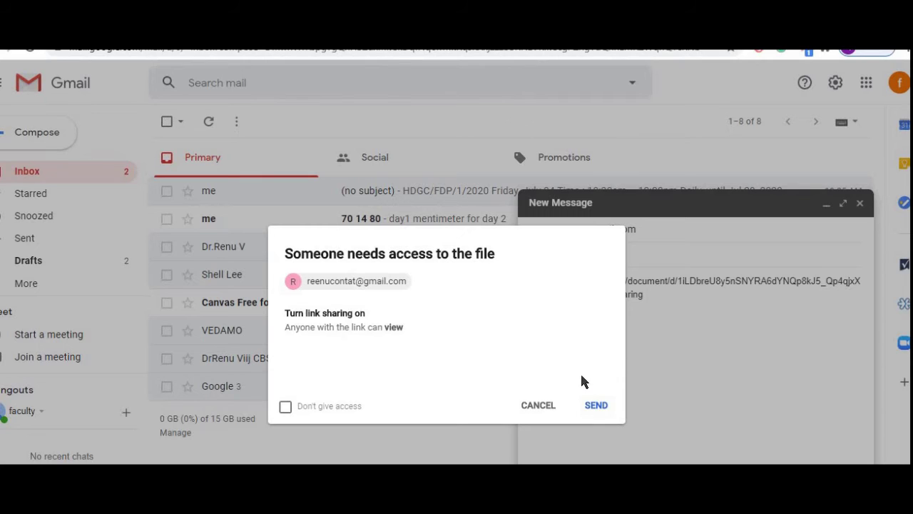
left_click(596, 404)
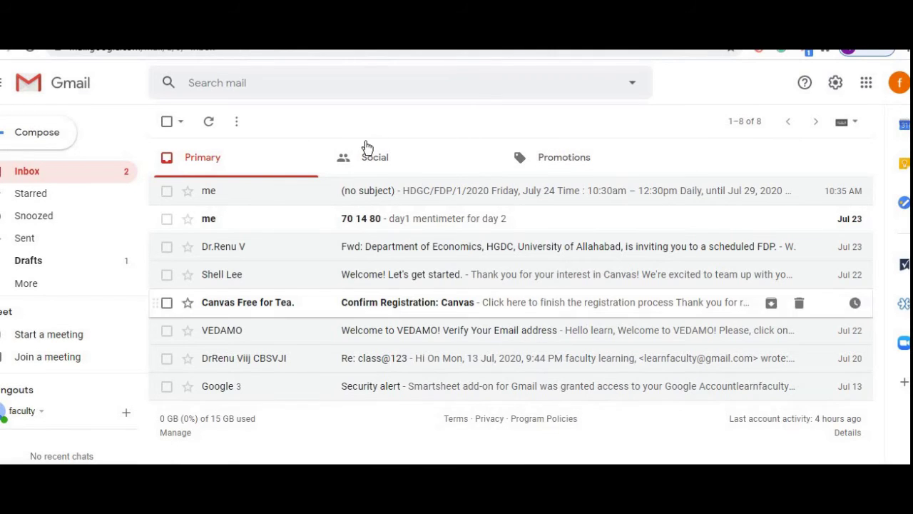
left_click(187, 30)
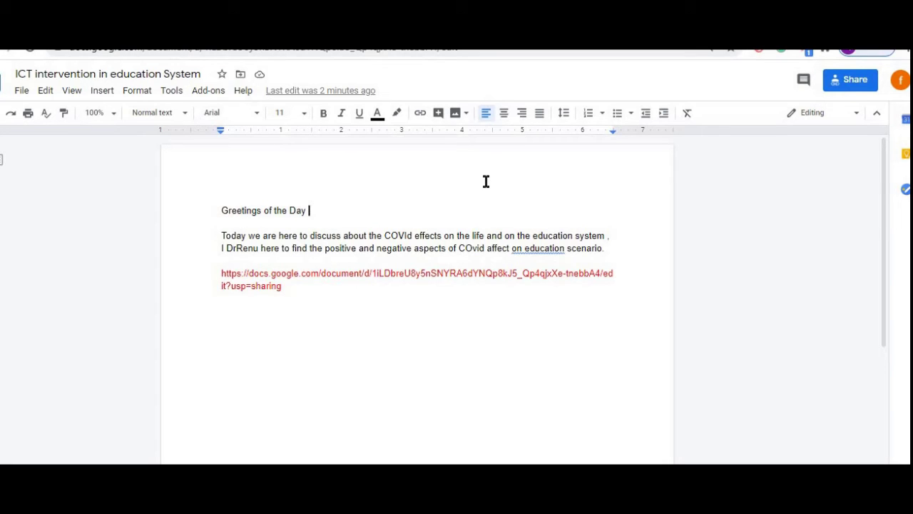
- Change the Get link role from Viewer to Editor in File > Share
left_click(334, 290)
left_click(21, 91)
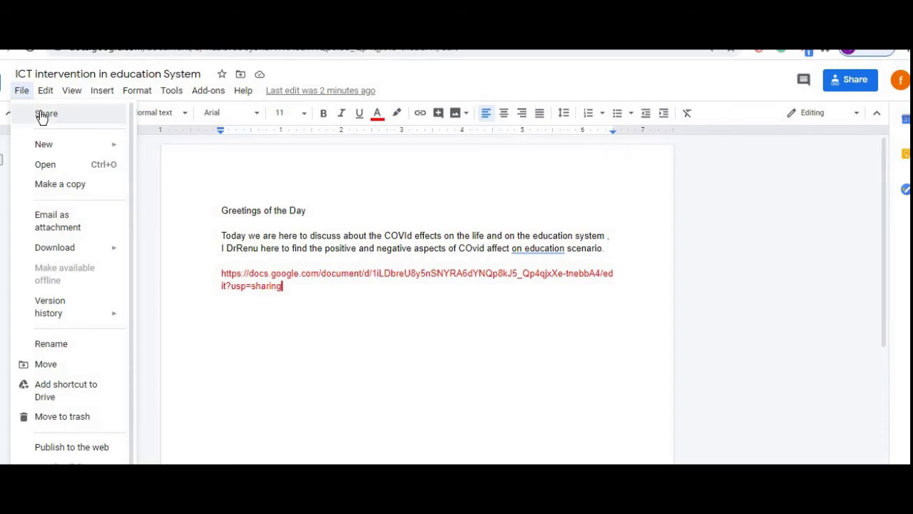
left_click(43, 116)
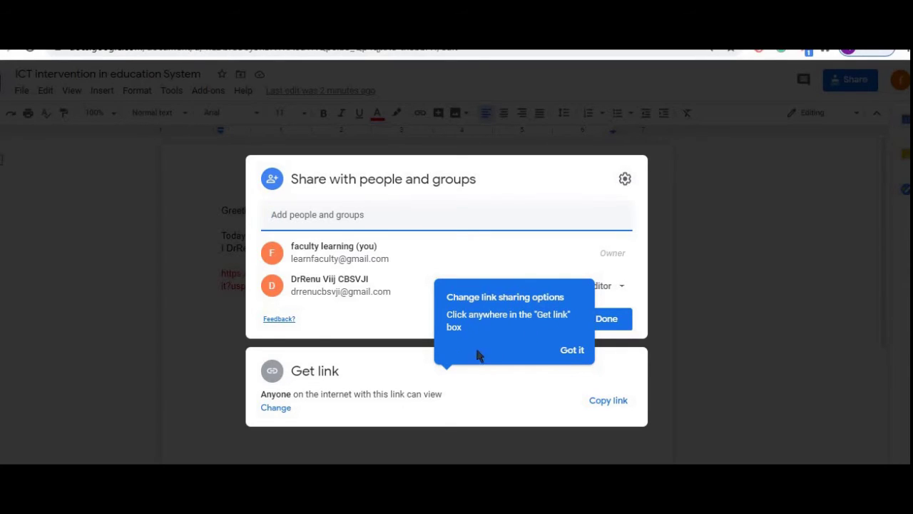
left_click(572, 351)
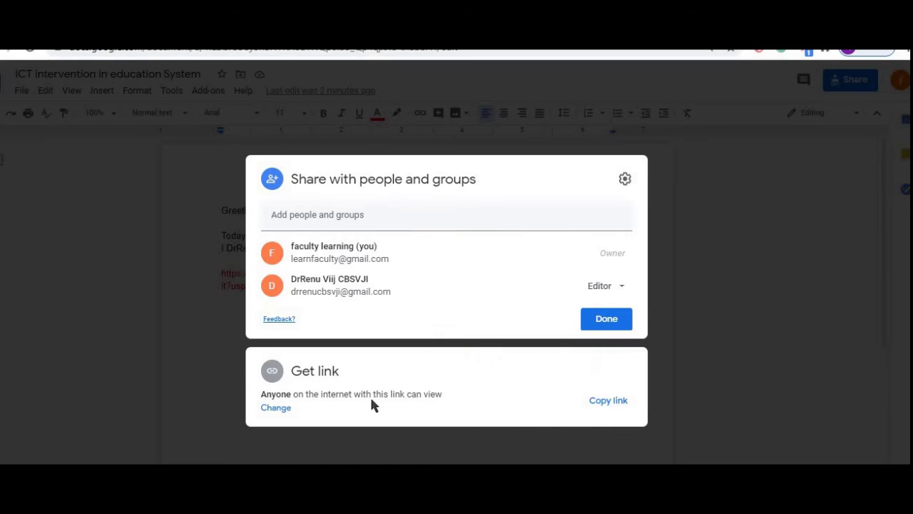
left_click(275, 408)
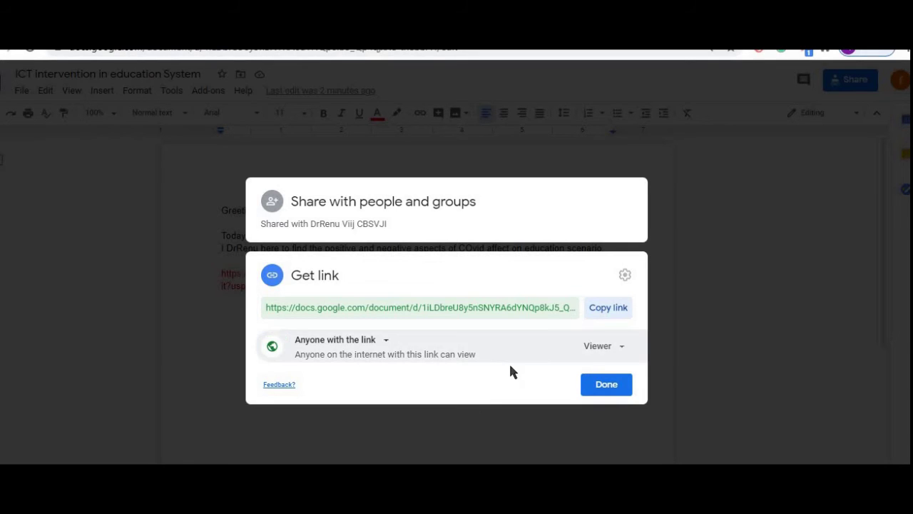
left_click(622, 352)
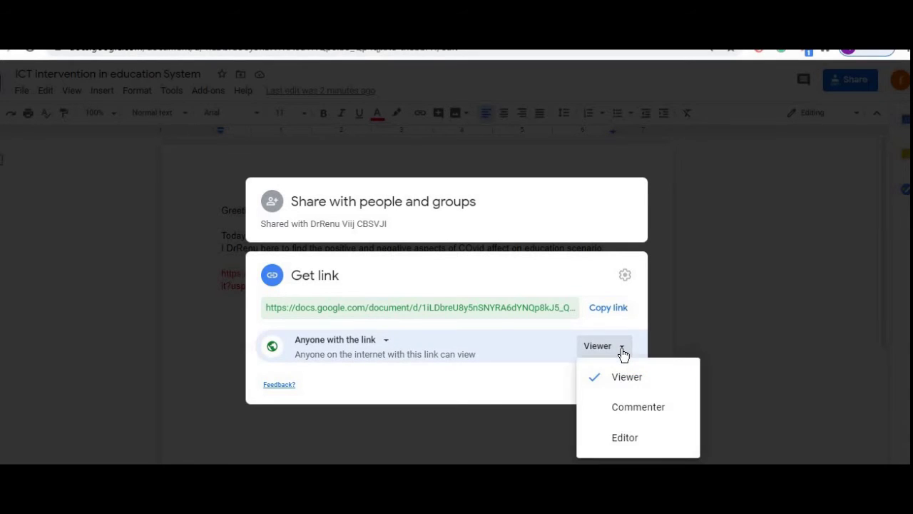
left_click(626, 443)
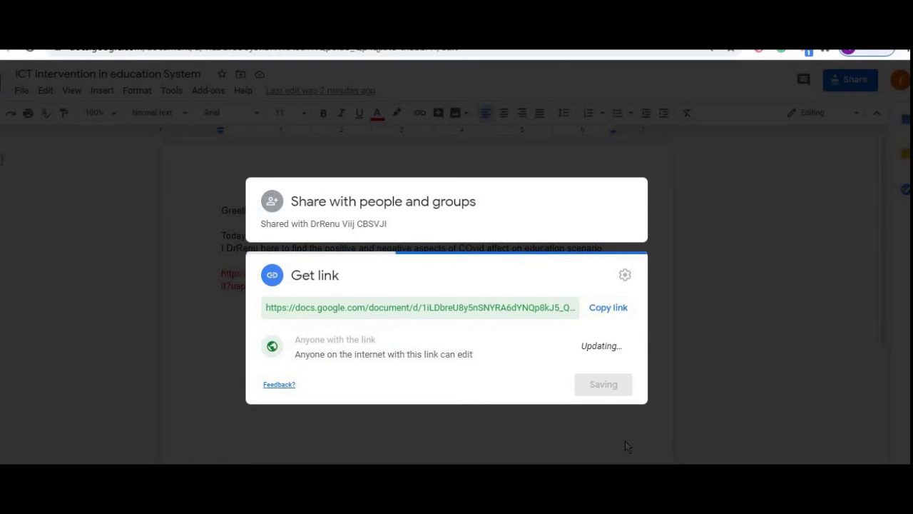
left_click(604, 385)
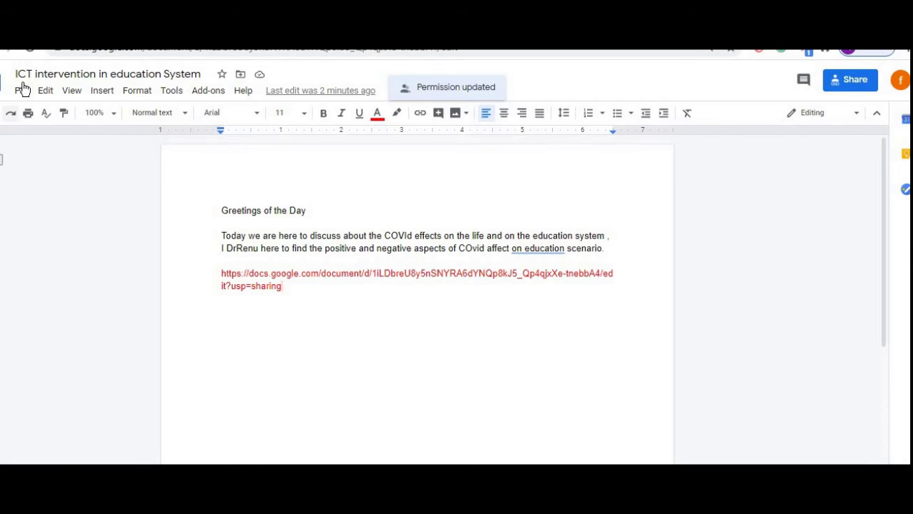
- Download the document as a PDF Document (.pdf) and open the downloaded file
left_click(23, 89)
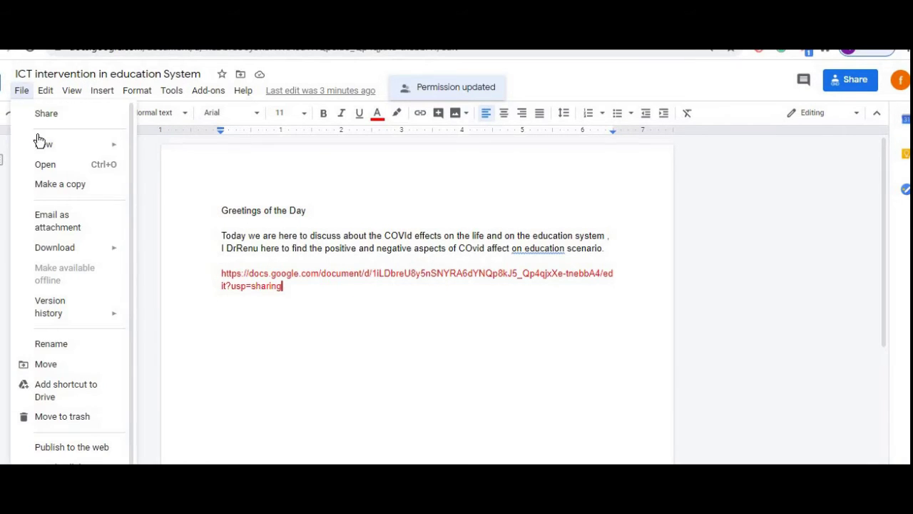
mouse_move(45, 146)
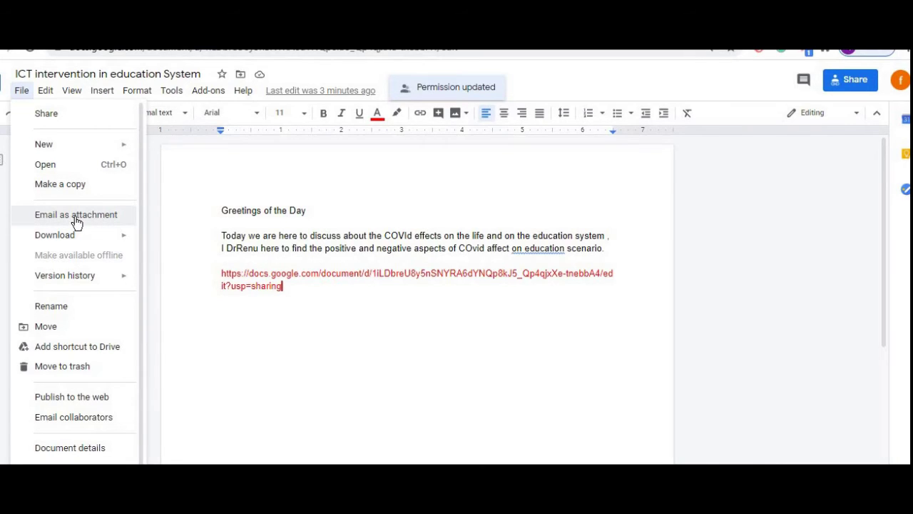
mouse_move(60, 240)
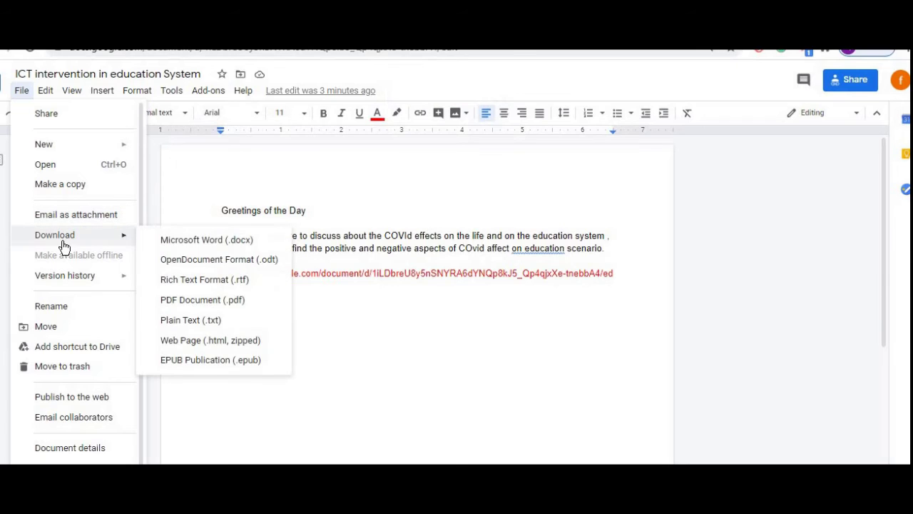
left_click(184, 300)
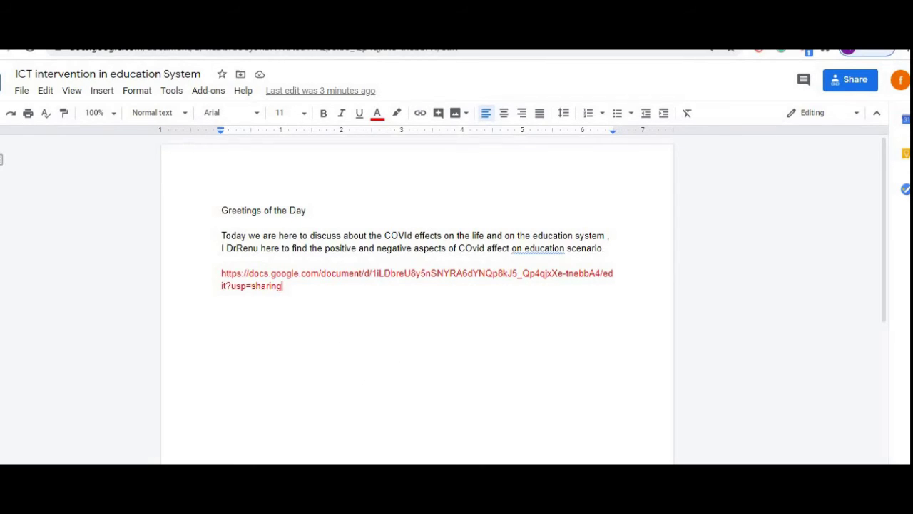
left_click(111, 500)
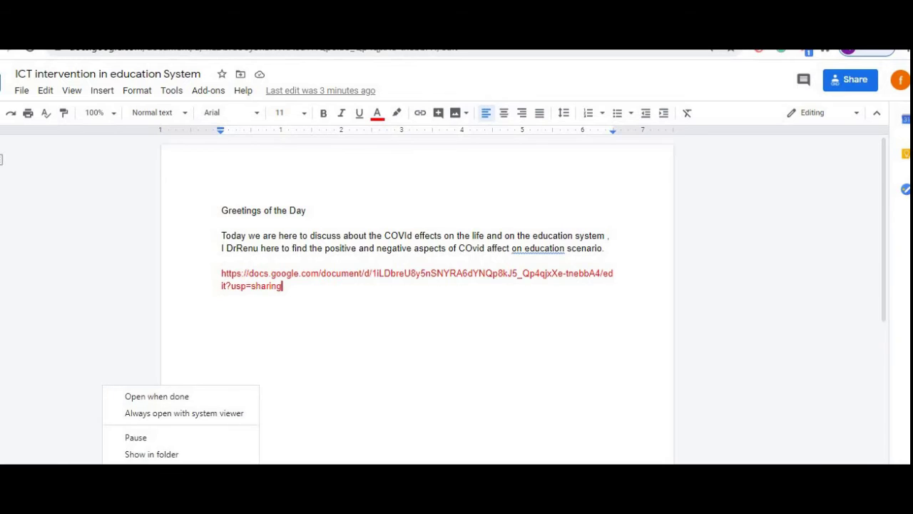
left_click(191, 400)
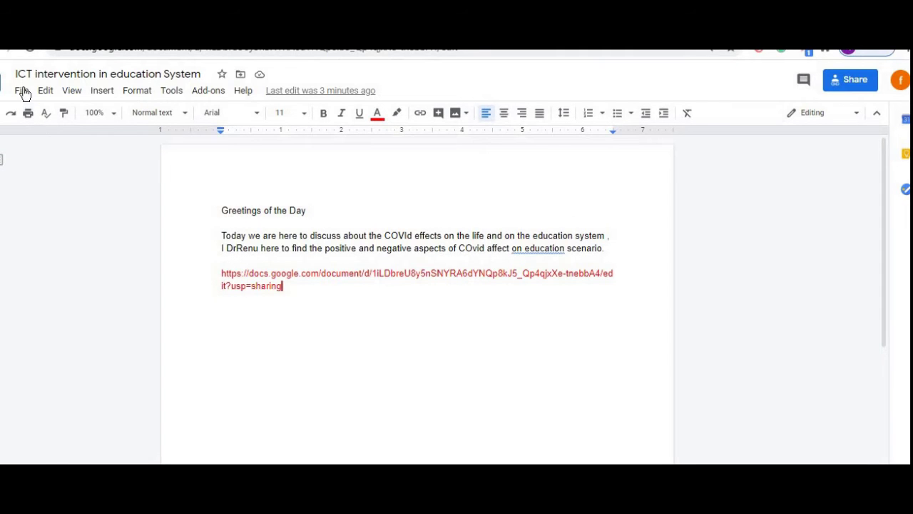
left_click(22, 90)
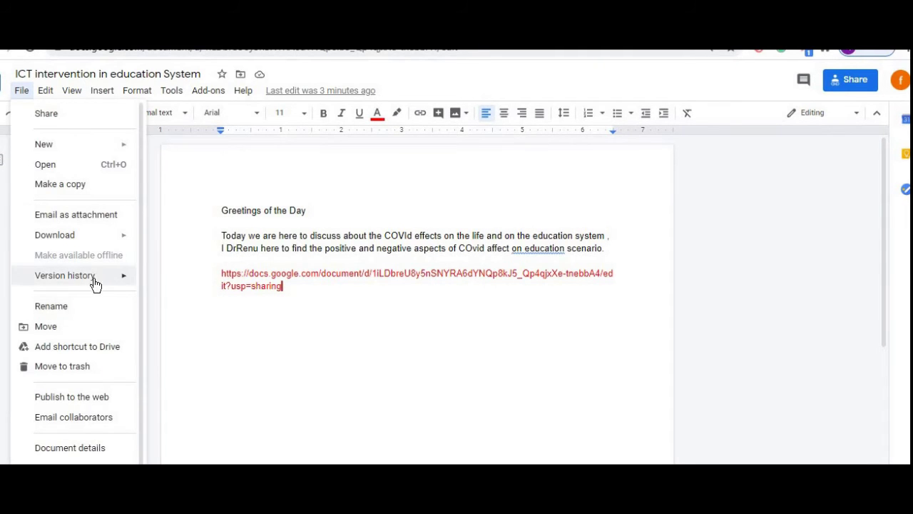
mouse_move(94, 282)
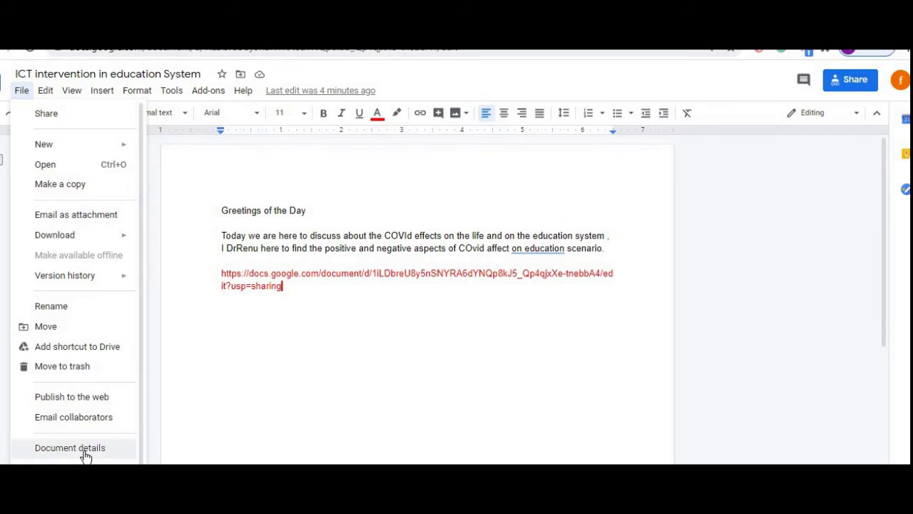
left_click(85, 455)
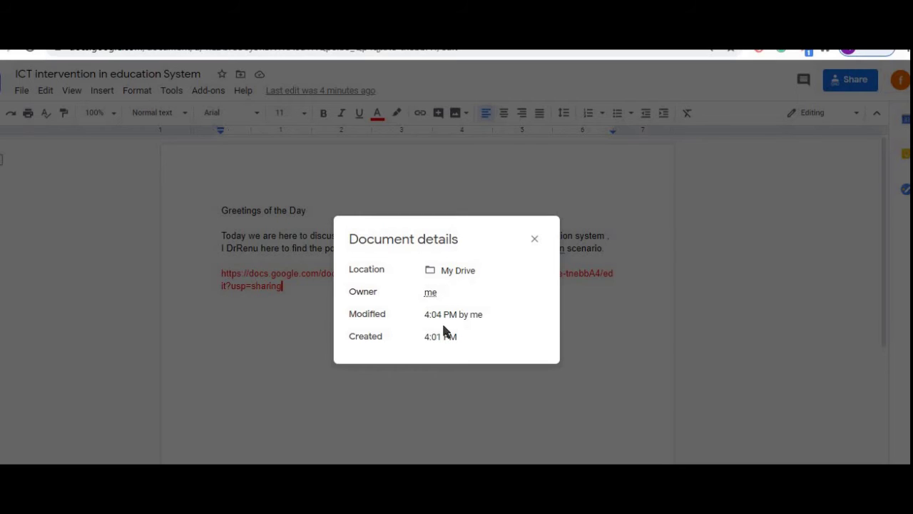
mouse_move(429, 291)
key("ctrl+0")
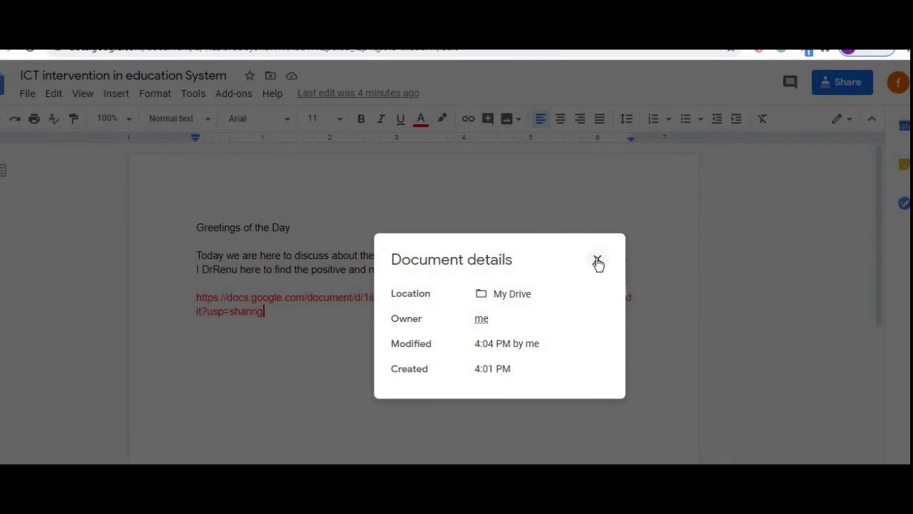
left_click(597, 259)
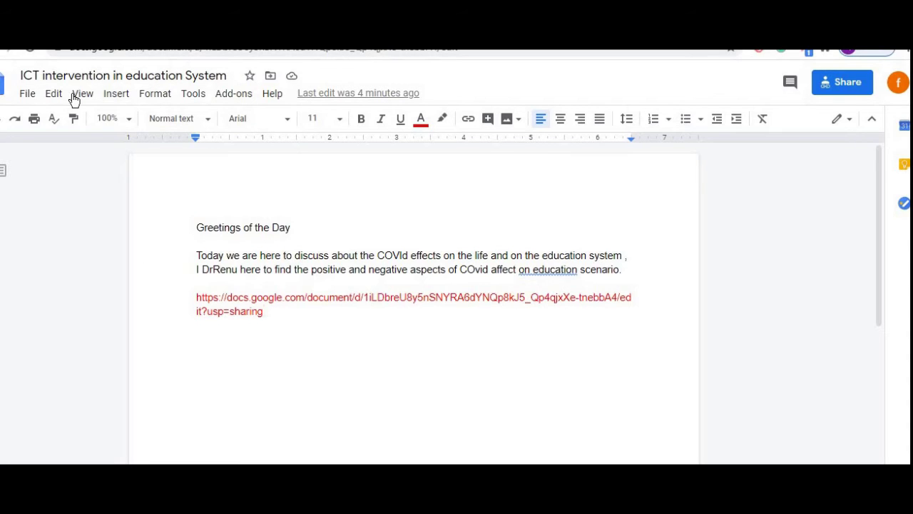
- Choose हिन्दी as the document language from the File menu's language list
left_click(28, 96)
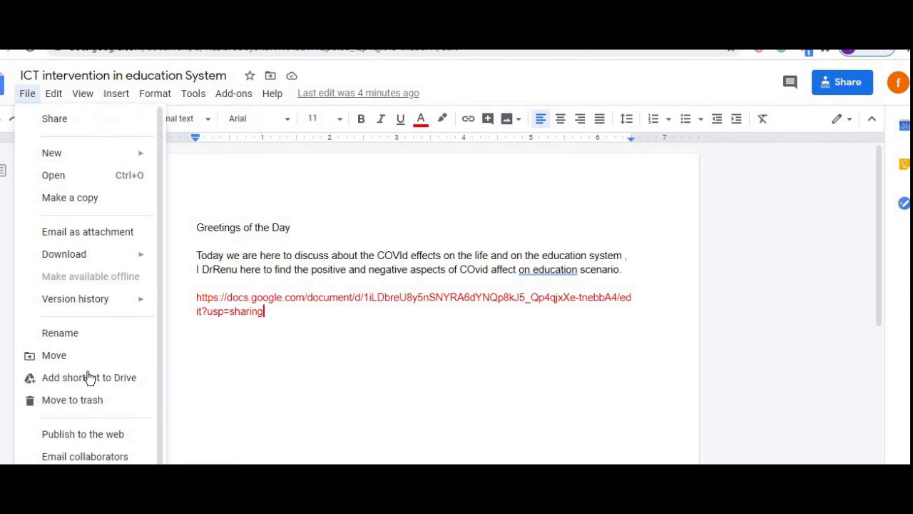
scroll(161, 378, "down", 1)
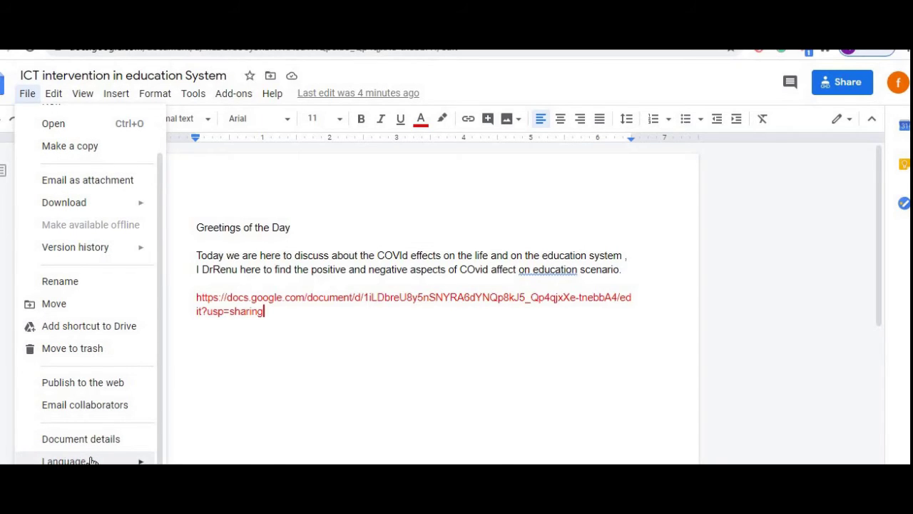
mouse_move(91, 461)
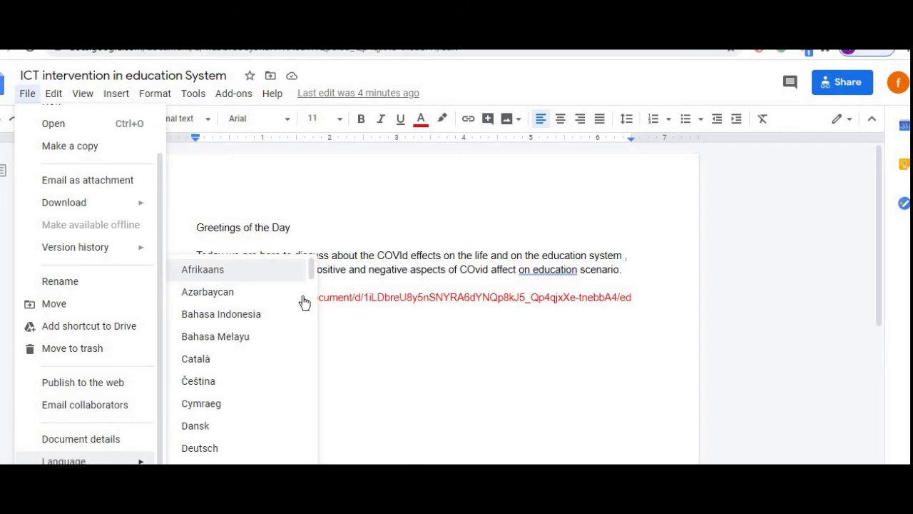
left_click_drag(310, 287, 306, 431)
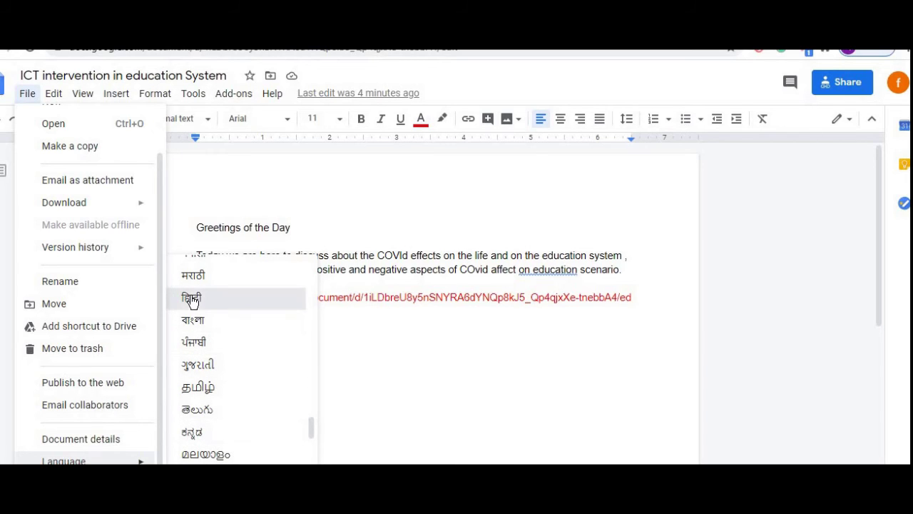
left_click(192, 301)
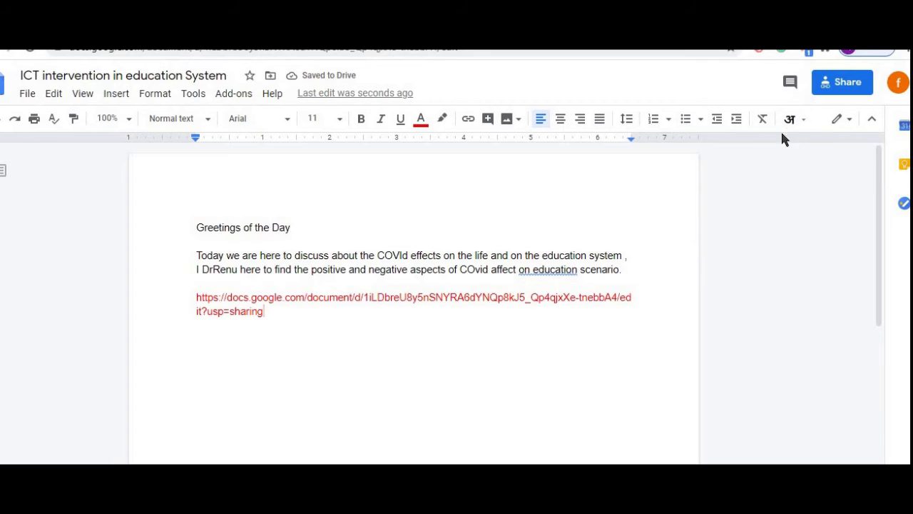
- Handwrite a Devanagari word with the Hindi handwriting input tool and insert it after the link
left_click(804, 125)
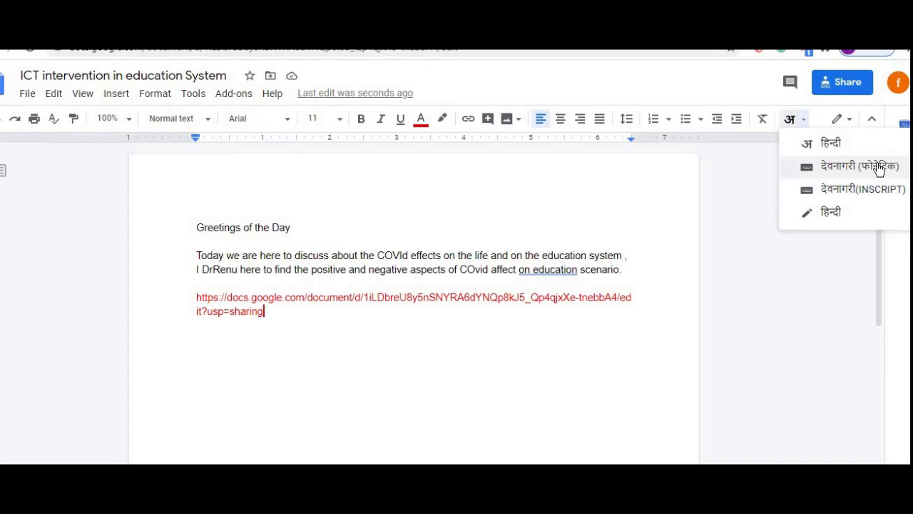
left_click(828, 214)
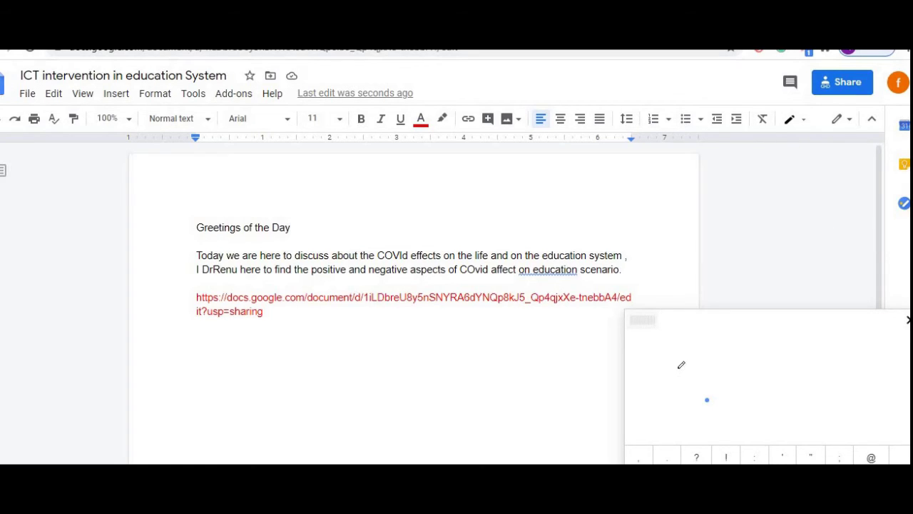
mouse_move(683, 312)
left_mouse_down()
mouse_move(681, 352)
mouse_move(704, 365)
mouse_move(712, 350)
mouse_move(732, 366)
mouse_move(738, 348)
mouse_move(775, 349)
left_mouse_up()
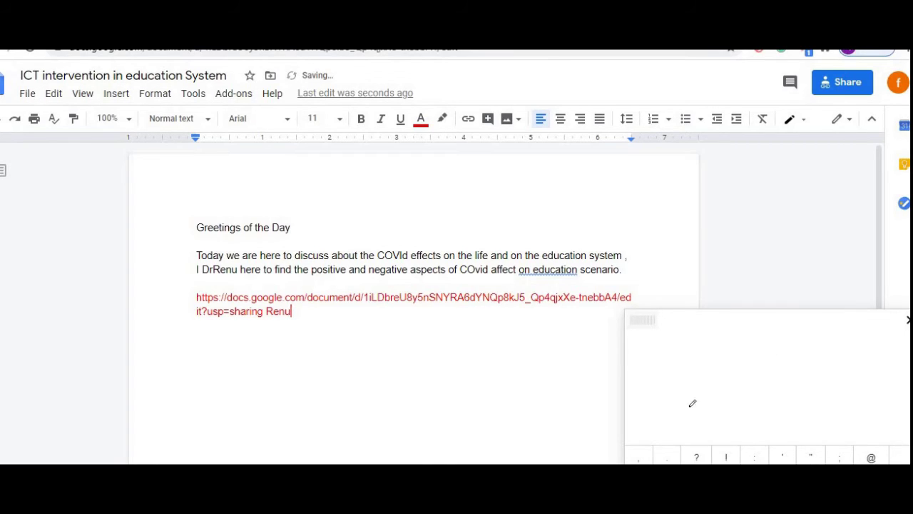
mouse_move(688, 414)
left_mouse_down()
mouse_move(684, 335)
mouse_move(714, 398)
left_mouse_up()
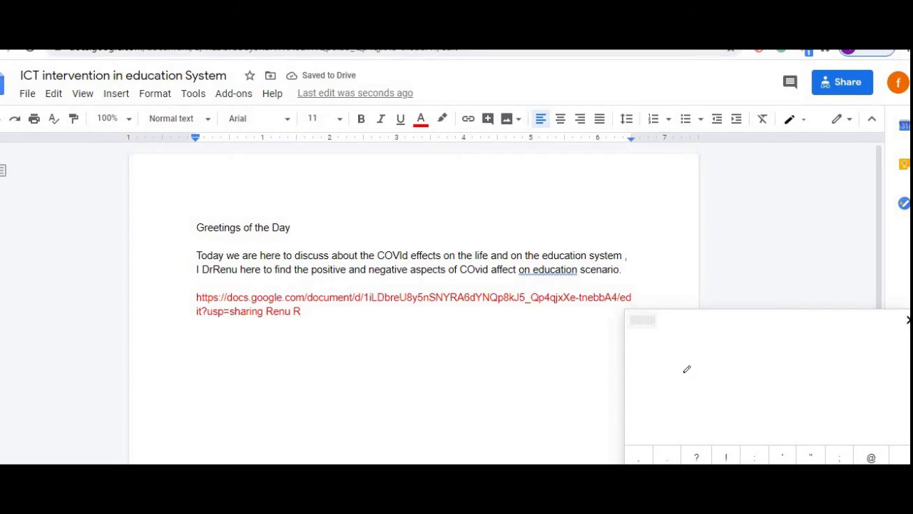
mouse_move(685, 370)
left_mouse_down()
mouse_move(677, 378)
mouse_move(714, 401)
left_mouse_up()
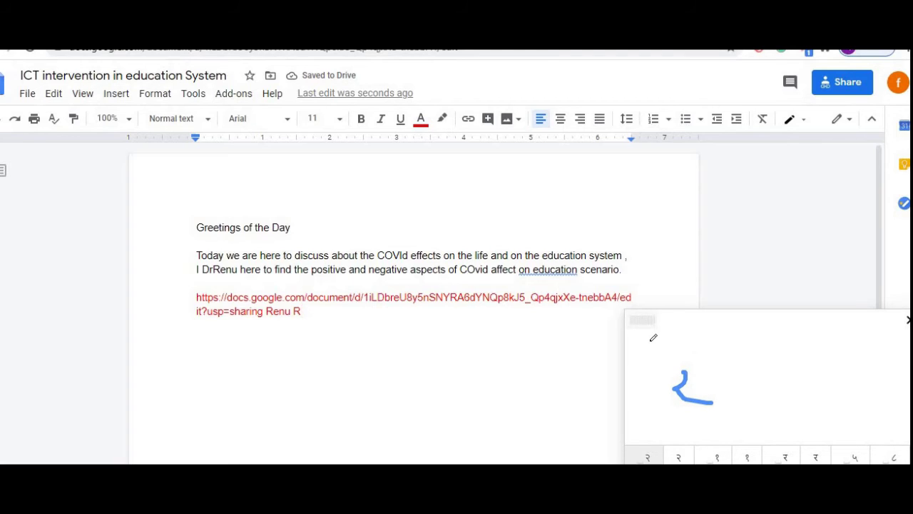
mouse_move(652, 335)
left_mouse_down()
mouse_move(635, 342)
mouse_move(681, 375)
mouse_move(758, 345)
left_mouse_up()
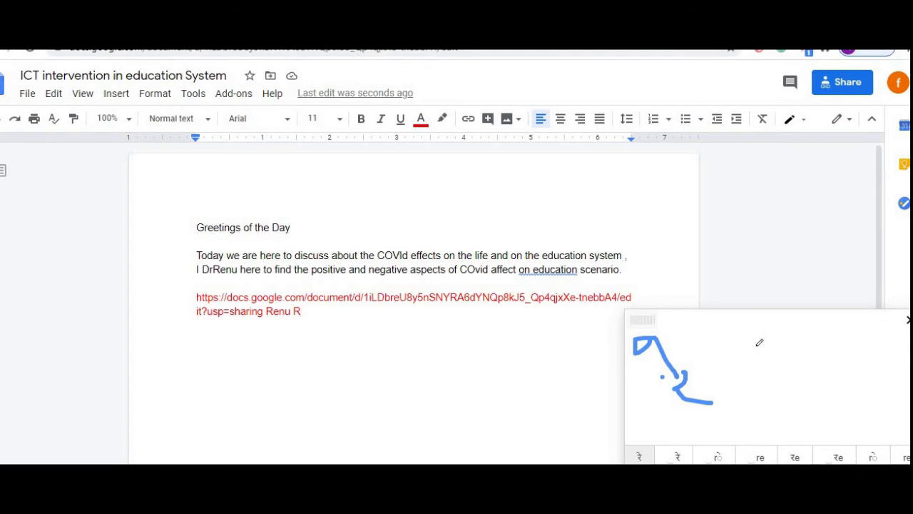
mouse_move(726, 375)
left_mouse_down()
mouse_move(720, 370)
mouse_move(744, 359)
left_mouse_up()
mouse_move(738, 350)
left_mouse_down()
mouse_move(758, 395)
mouse_move(764, 387)
mouse_move(772, 397)
left_mouse_up()
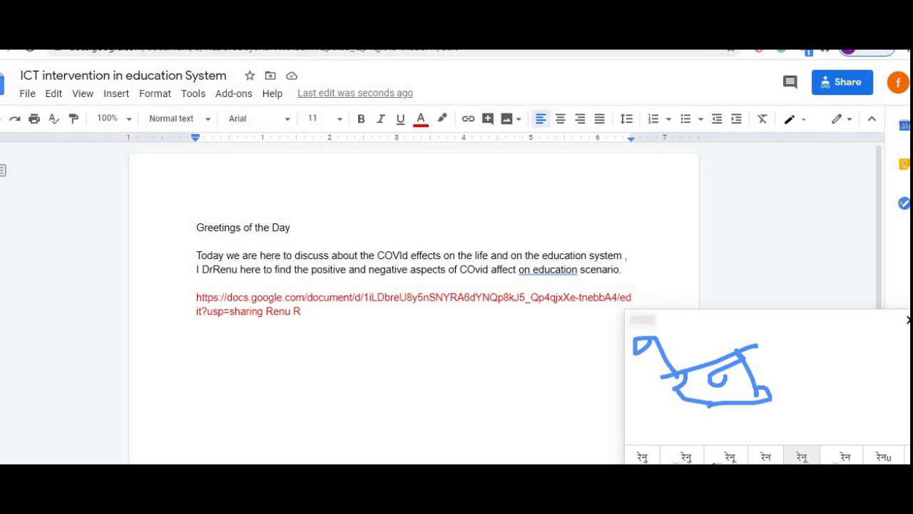
left_click(688, 460)
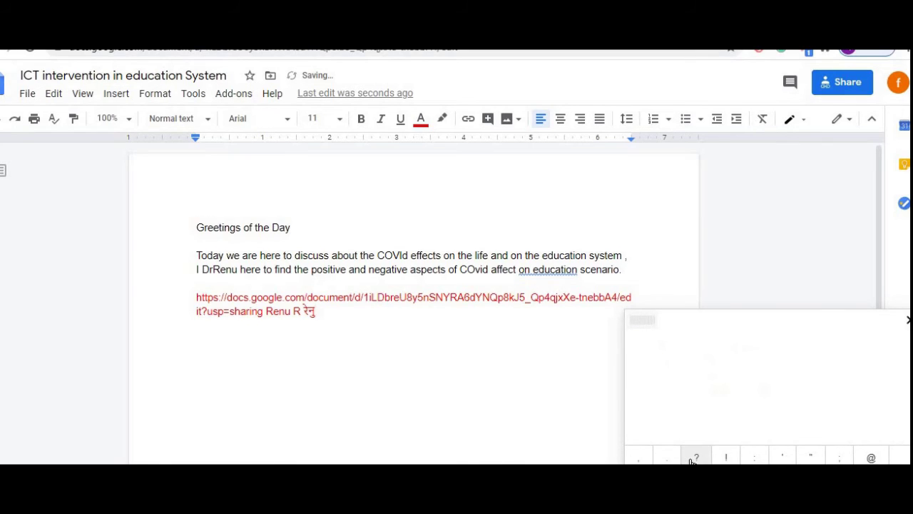
- Delete the inserted Hindi word and close the handwriting input pad
left_click_drag(302, 307, 326, 308)
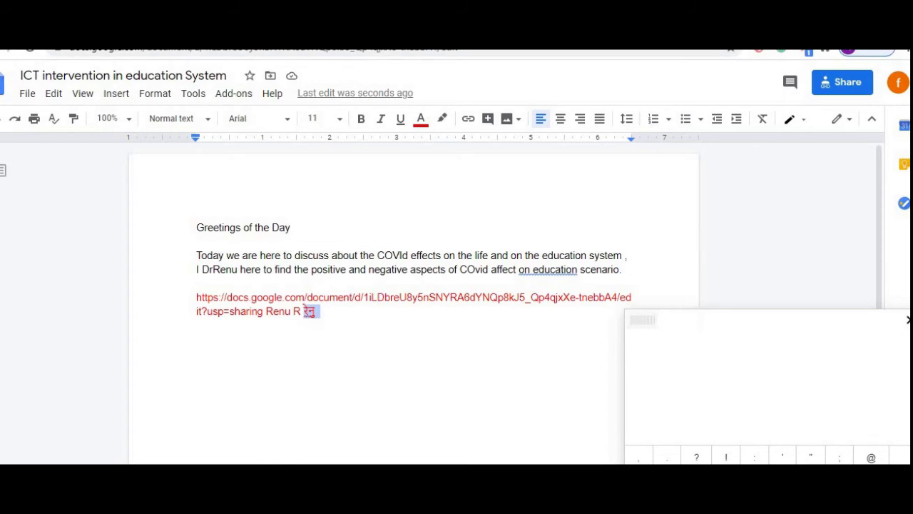
key("BackSpace")
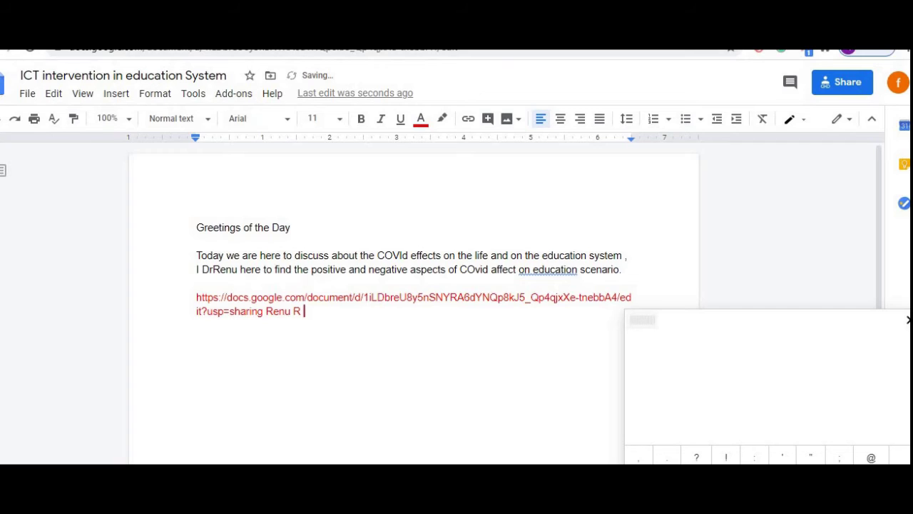
left_click(908, 321)
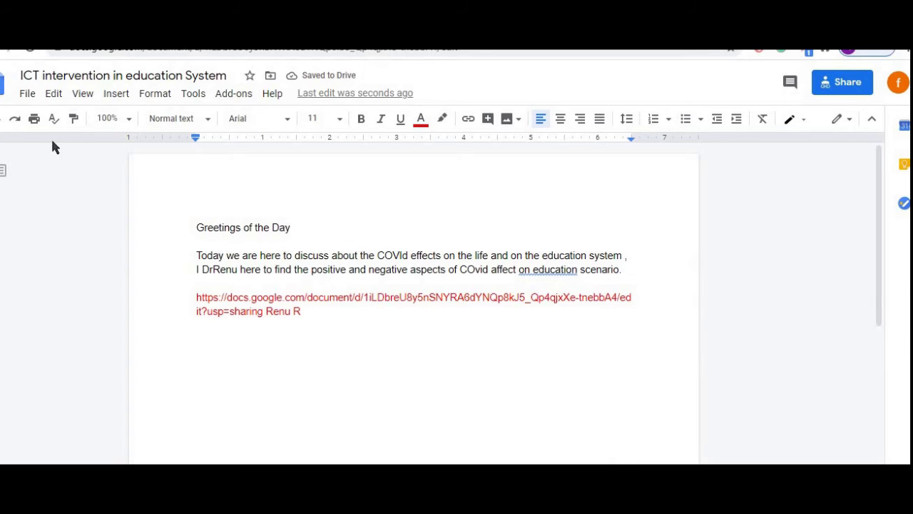
- Look over the File menu's Language submenu, then bring up the Edit menu
left_click(27, 96)
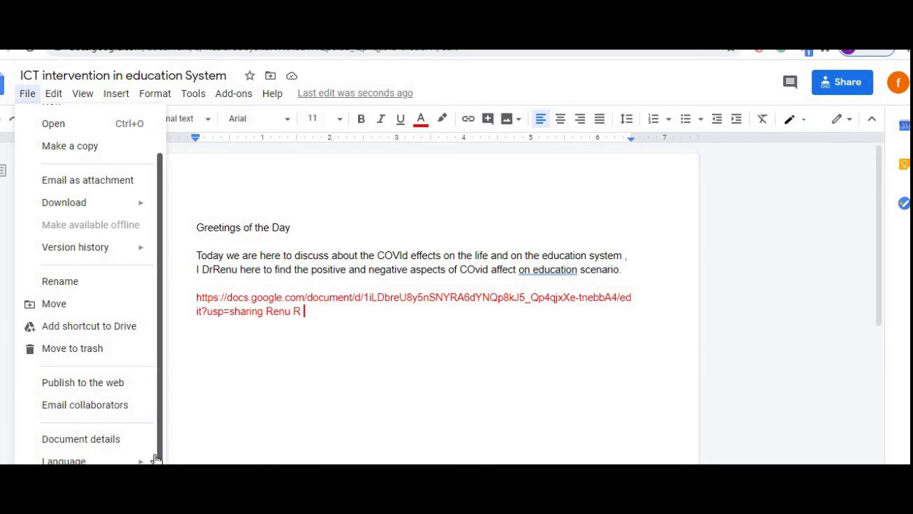
mouse_move(155, 458)
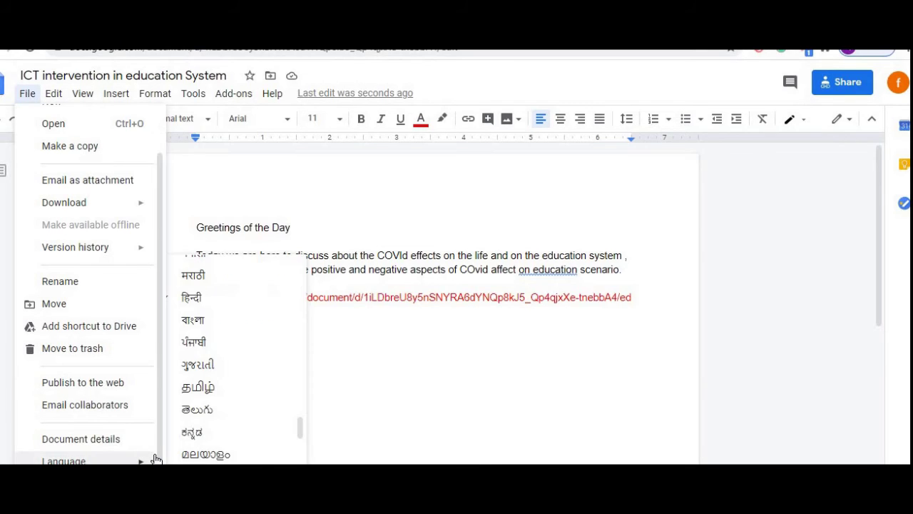
left_click(231, 154)
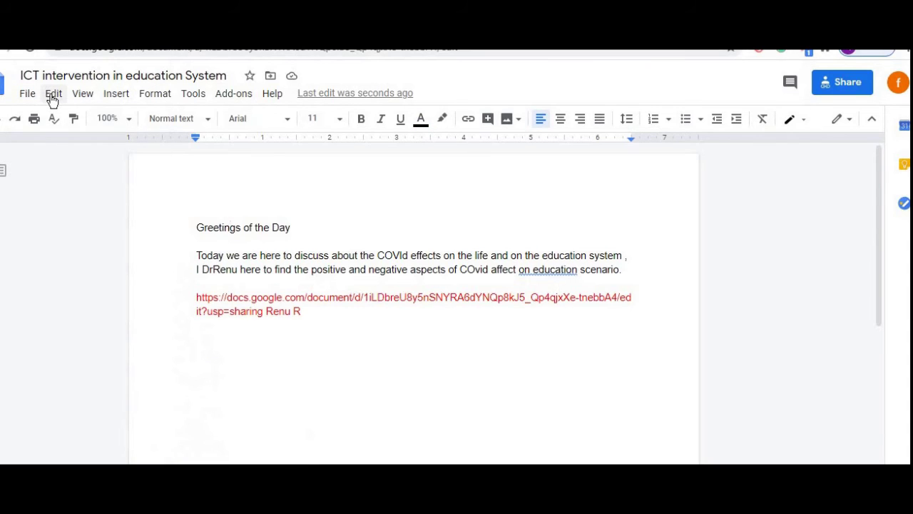
left_click(52, 100)
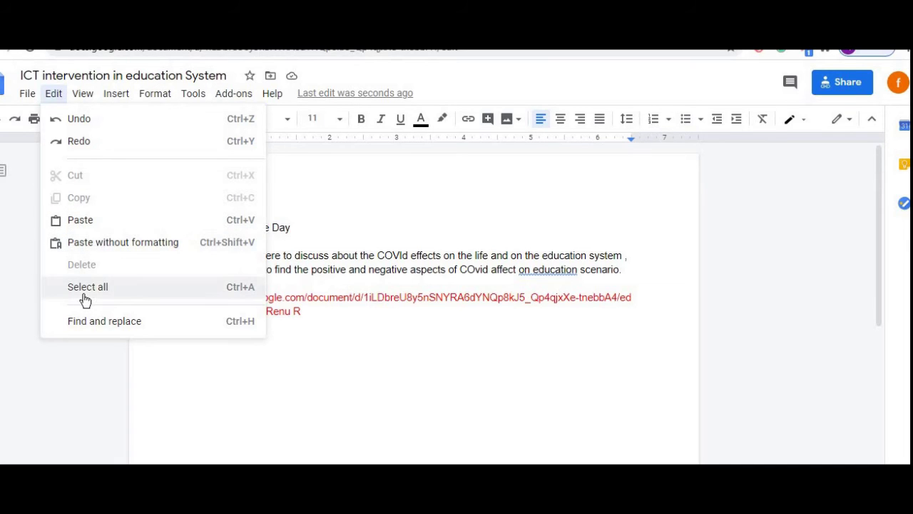
- In Find and replace, replace every r in the document with e
left_click(150, 323)
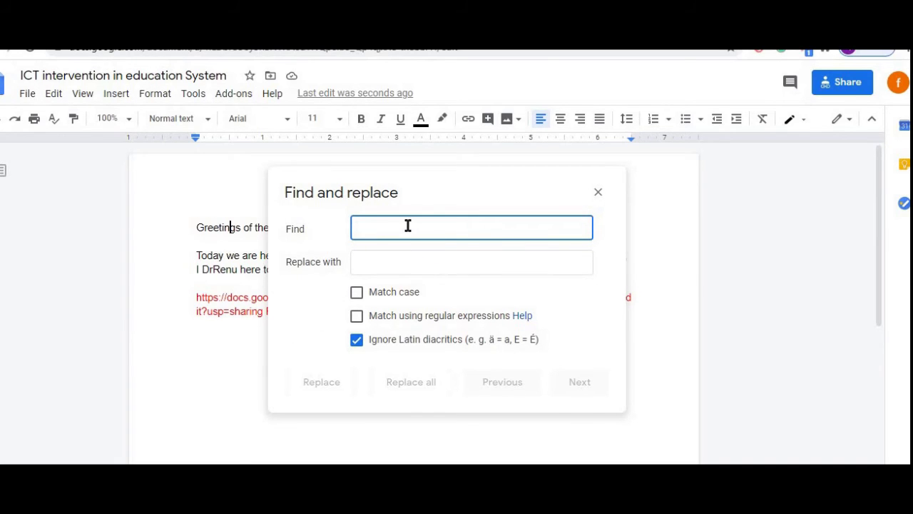
left_click(384, 264)
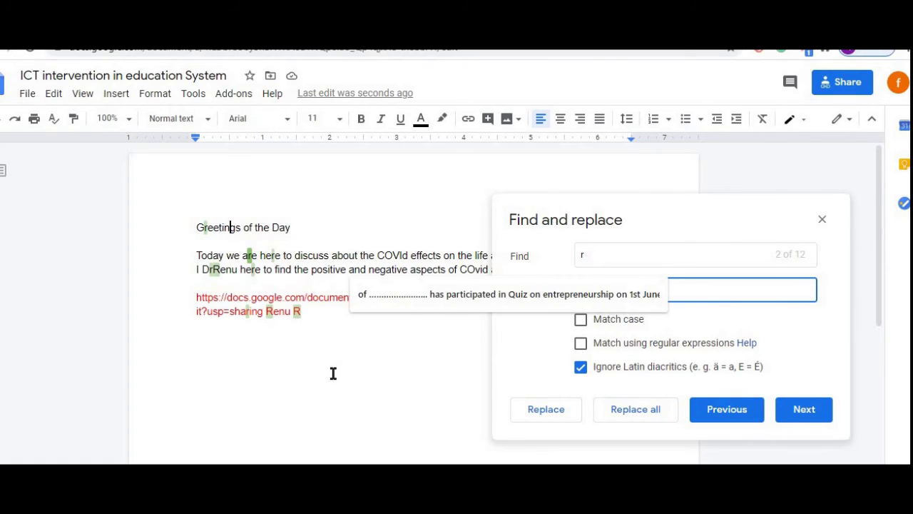
left_click(710, 291)
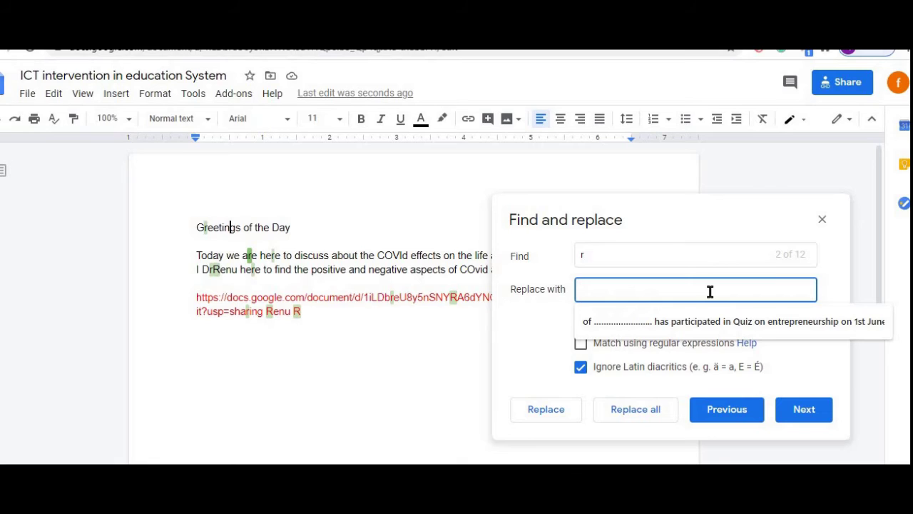
type("e")
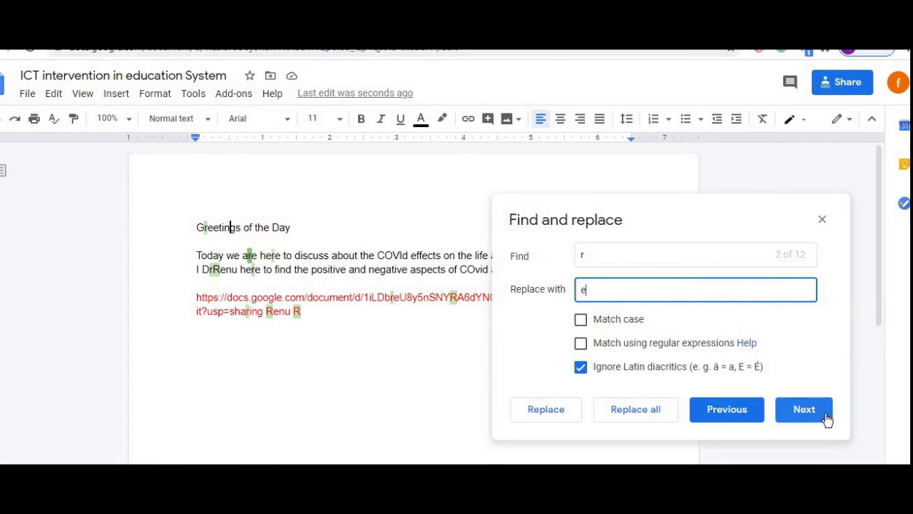
left_click(825, 418)
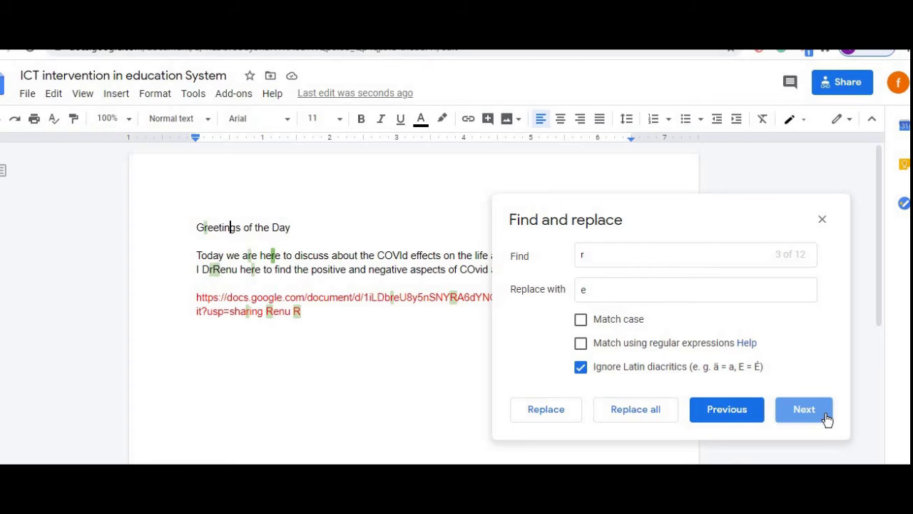
left_click(633, 416)
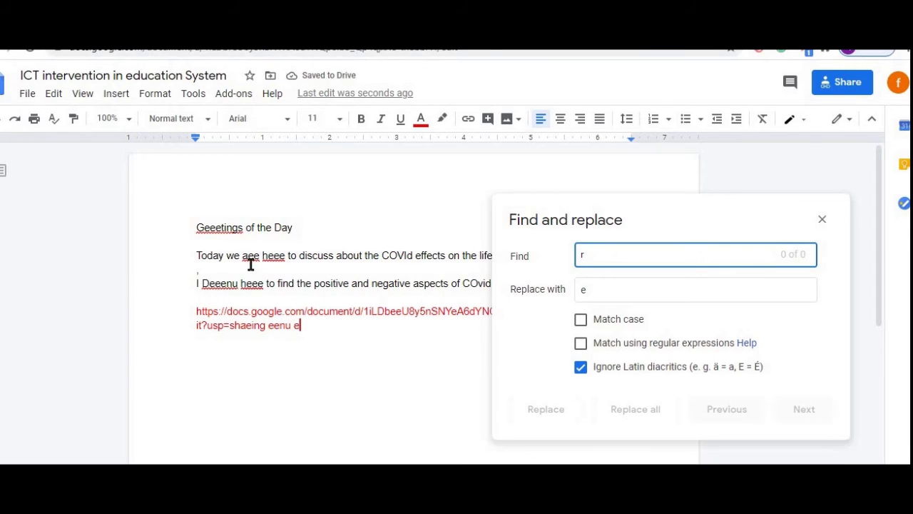
- Replace every e with r, then close the Find and replace dialog
left_click(595, 289)
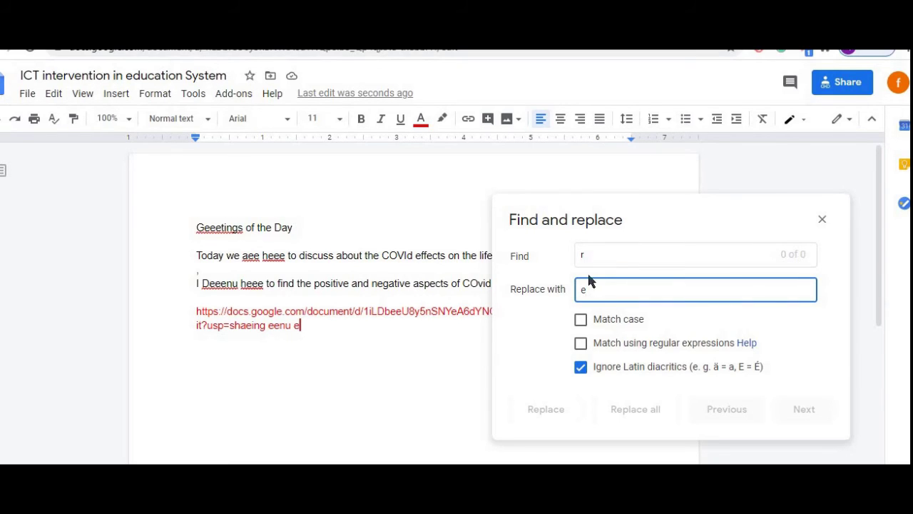
left_click(590, 256)
key("BackSpace")
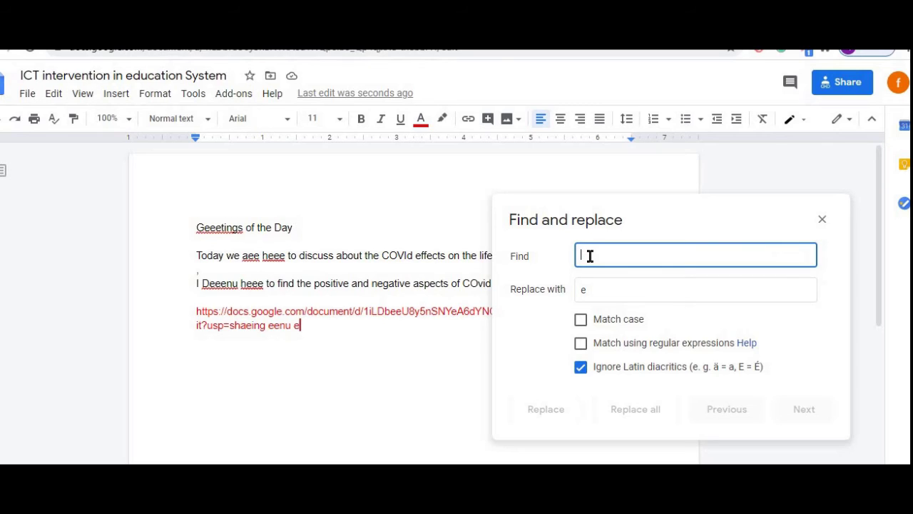
type("e")
left_click(589, 286)
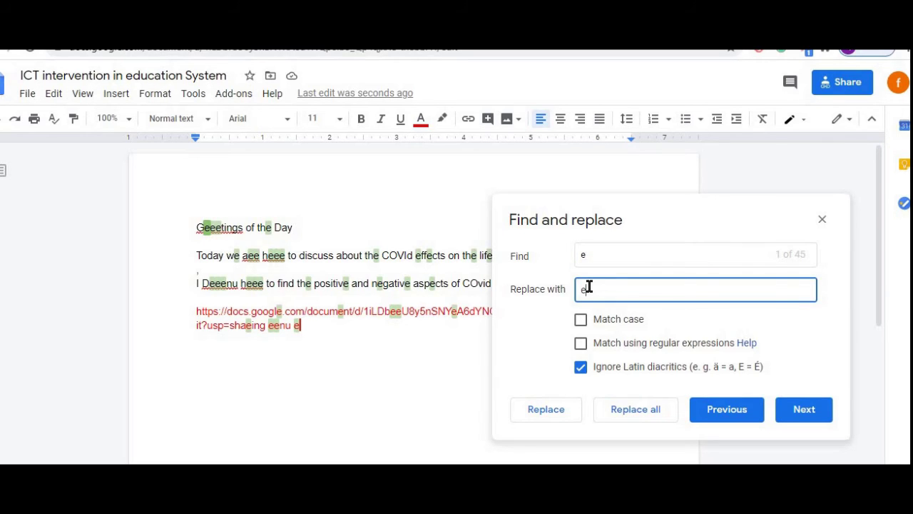
key("BackSpace")
type("r")
left_click(637, 417)
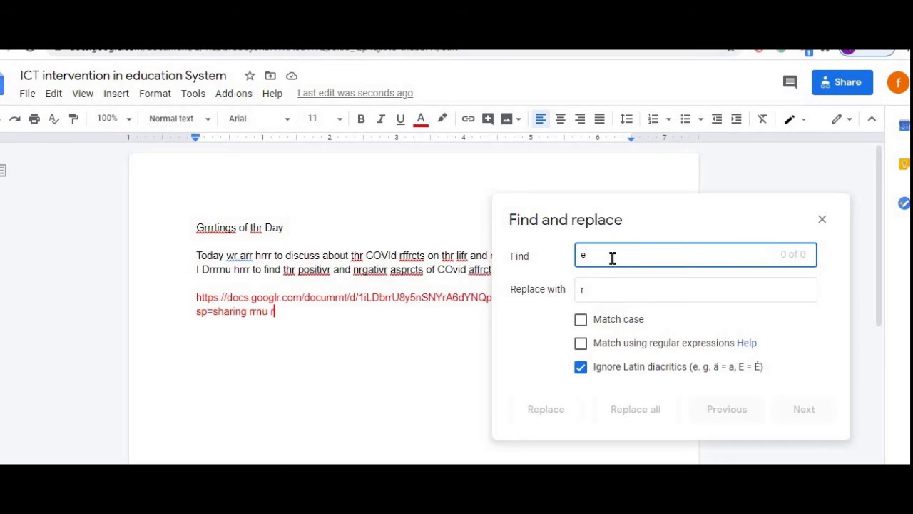
left_click(607, 292)
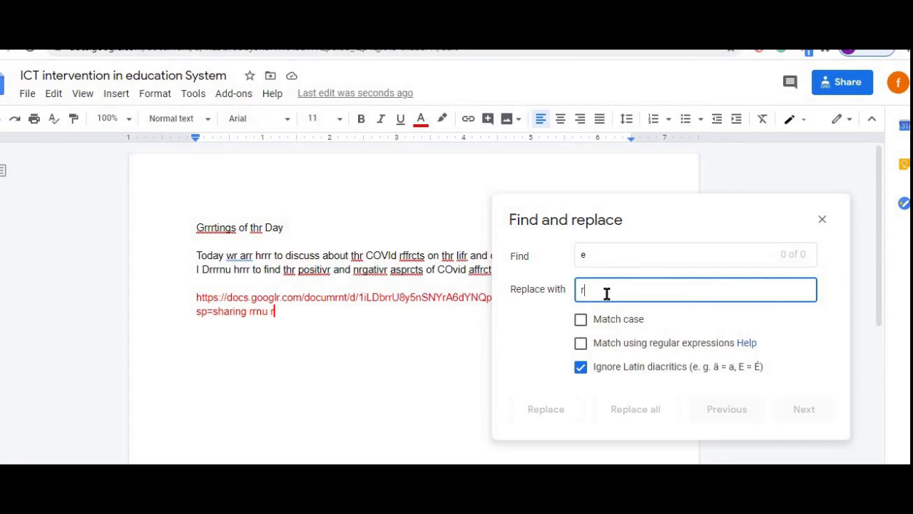
left_click(812, 386)
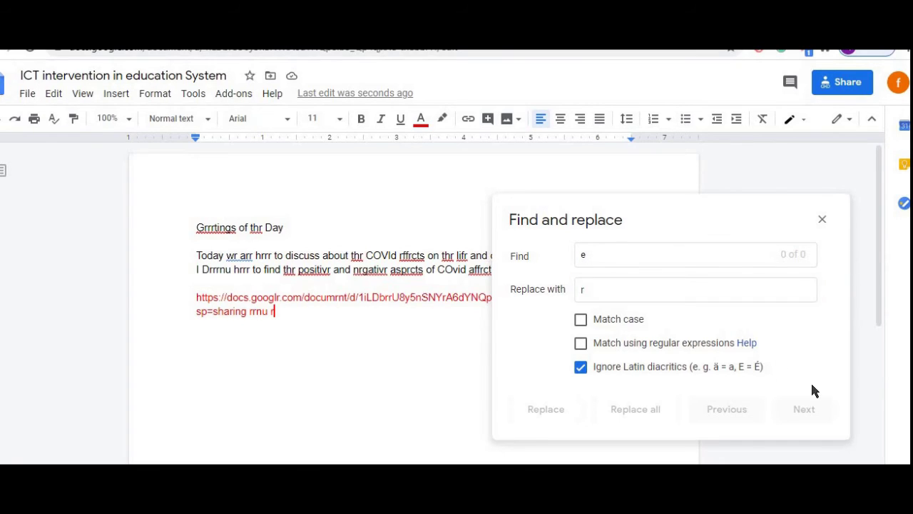
left_click(822, 221)
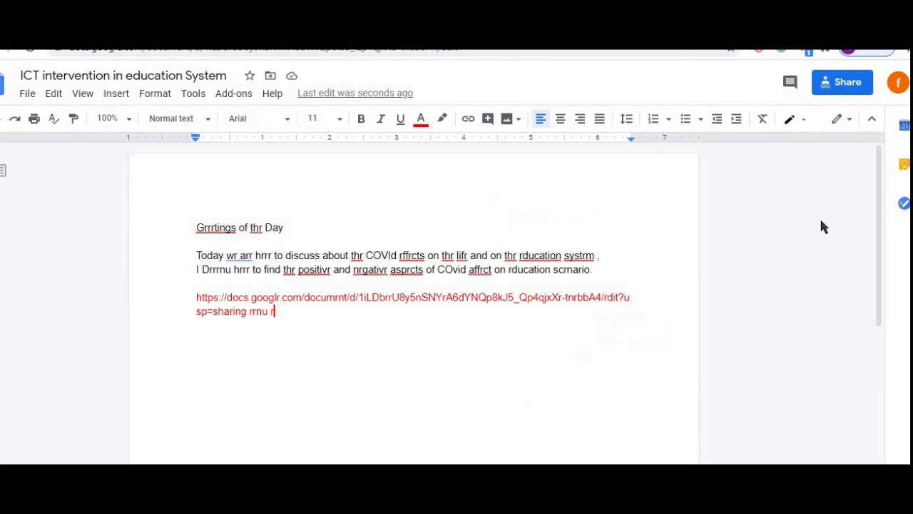
- Dismiss the system clock panel and check View > Mode, keeping Editing mode
key("super+c")
key("Escape")
left_click(120, 98)
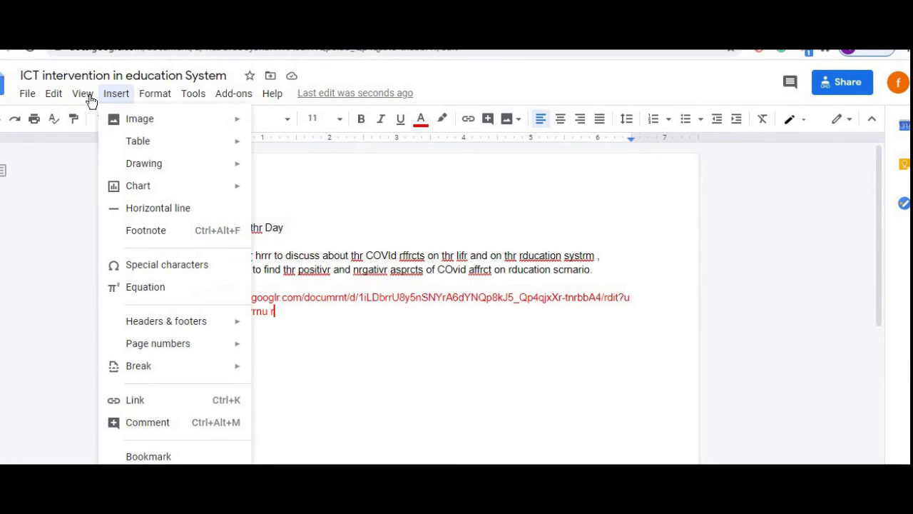
left_click(90, 98)
left_click(83, 94)
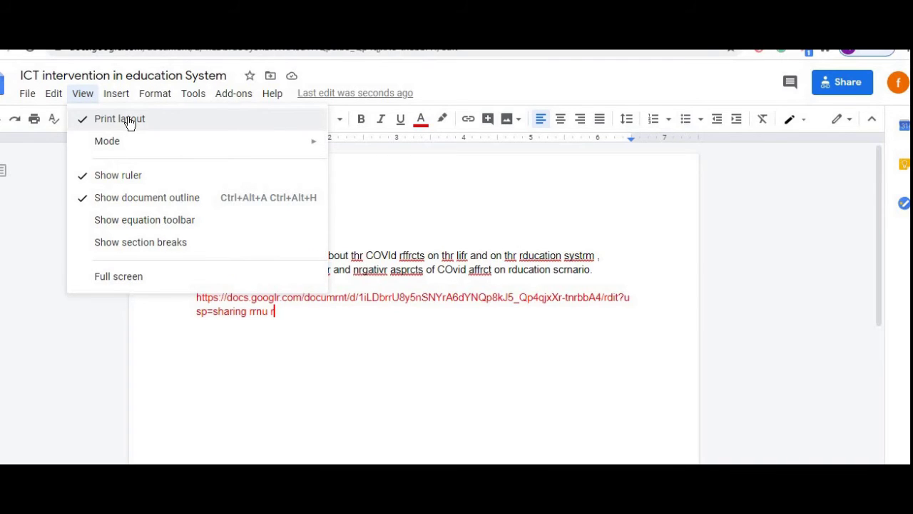
mouse_move(130, 150)
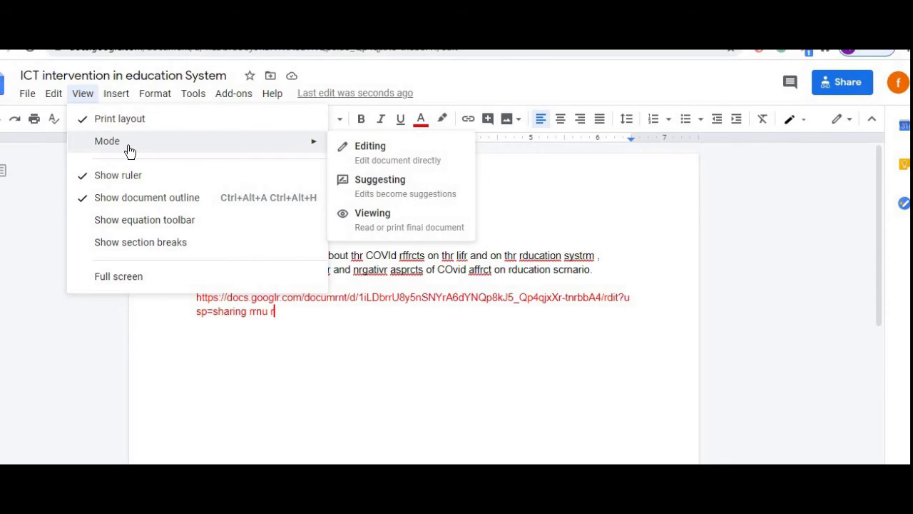
left_click(417, 148)
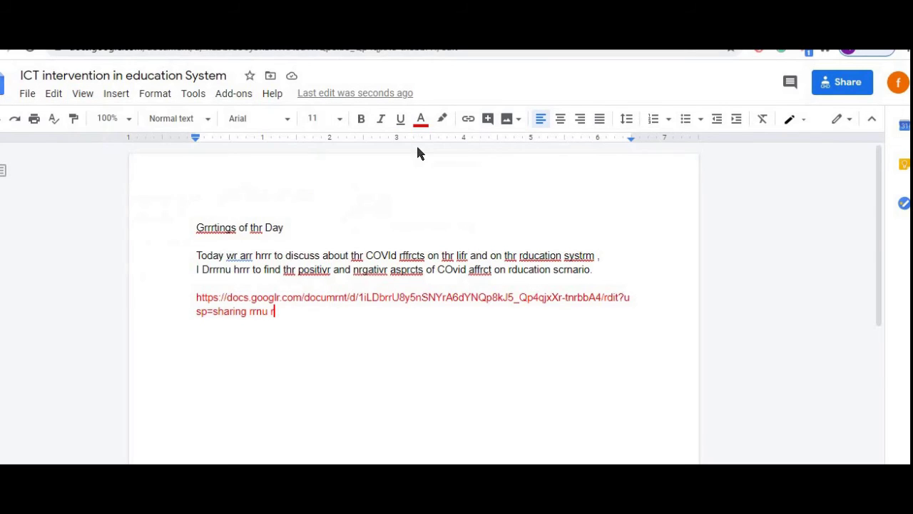
- Switch View > Mode to Suggesting and confirm the mode choice
left_click(78, 95)
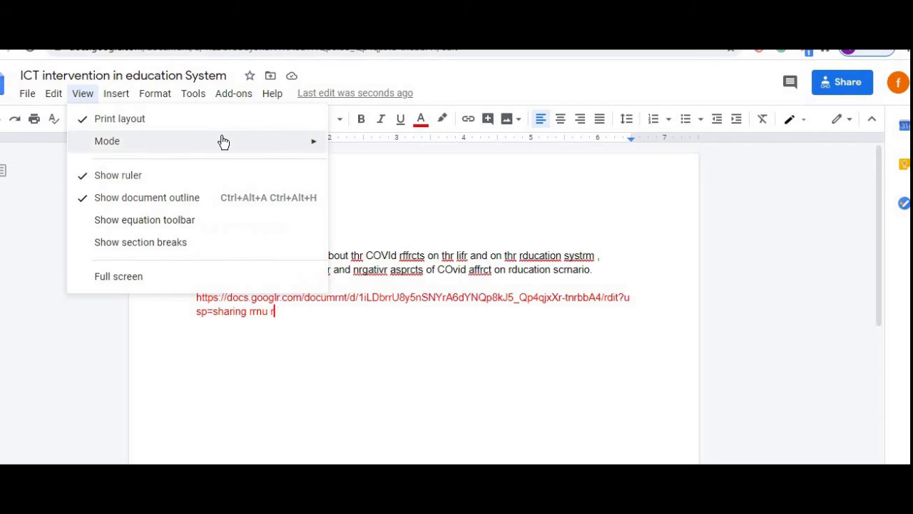
mouse_move(224, 142)
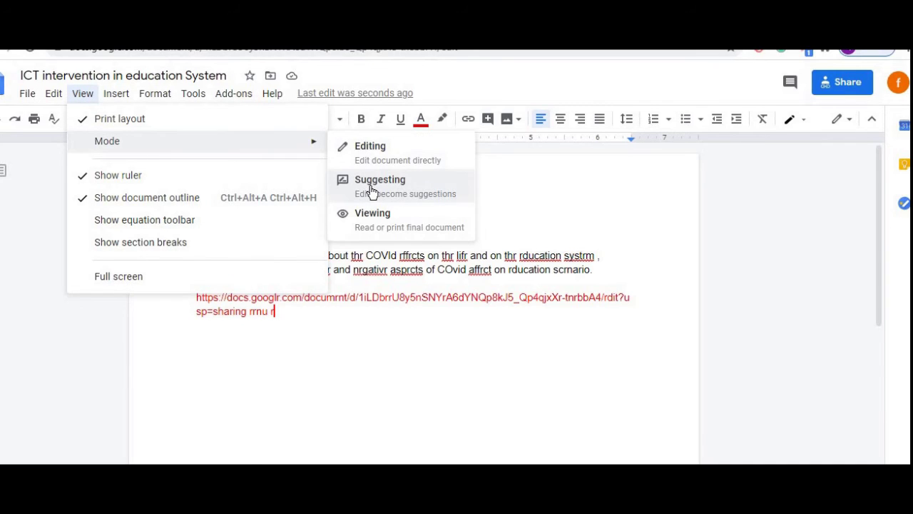
left_click(371, 187)
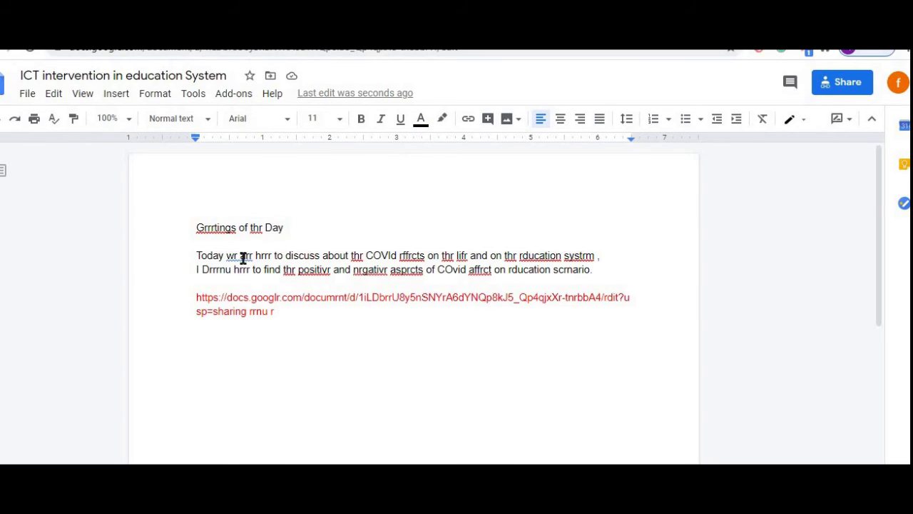
left_click(84, 95)
mouse_move(325, 143)
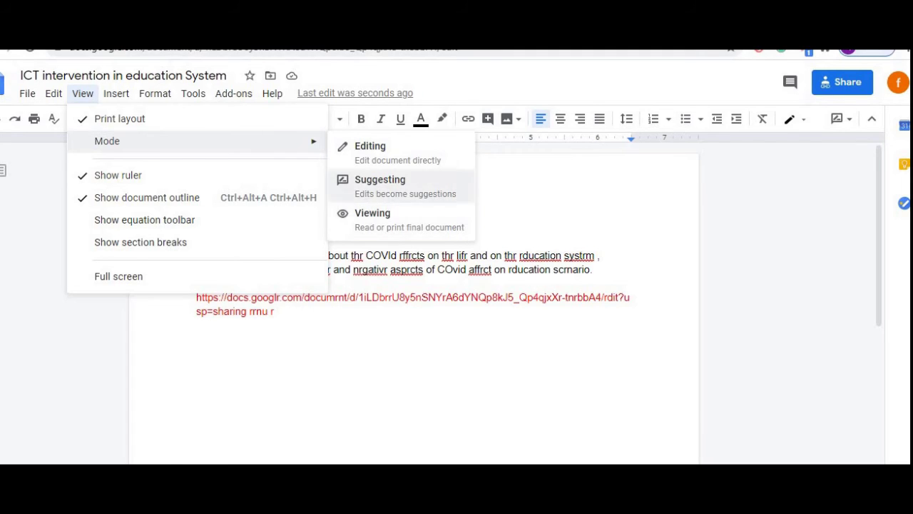
- Insert a 4 x 2 table below the greeting, then reject the 'Add table' suggestion
left_click(117, 98)
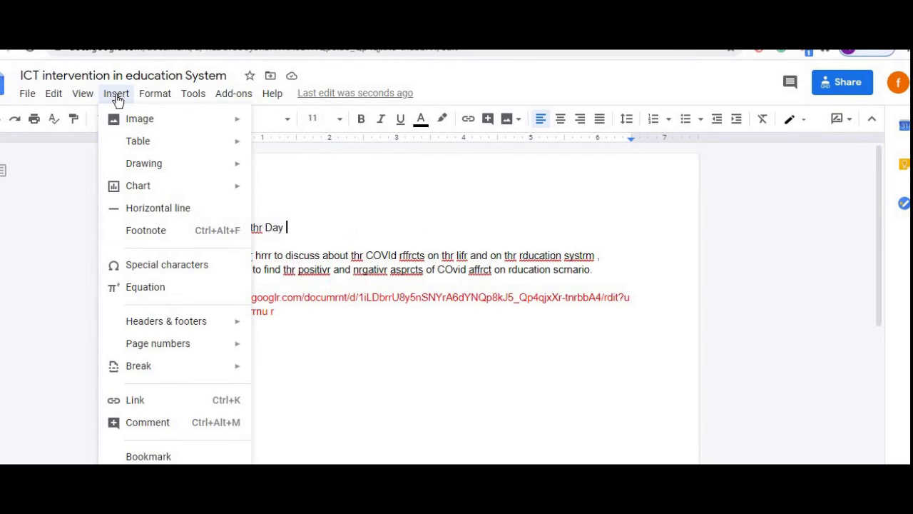
mouse_move(148, 126)
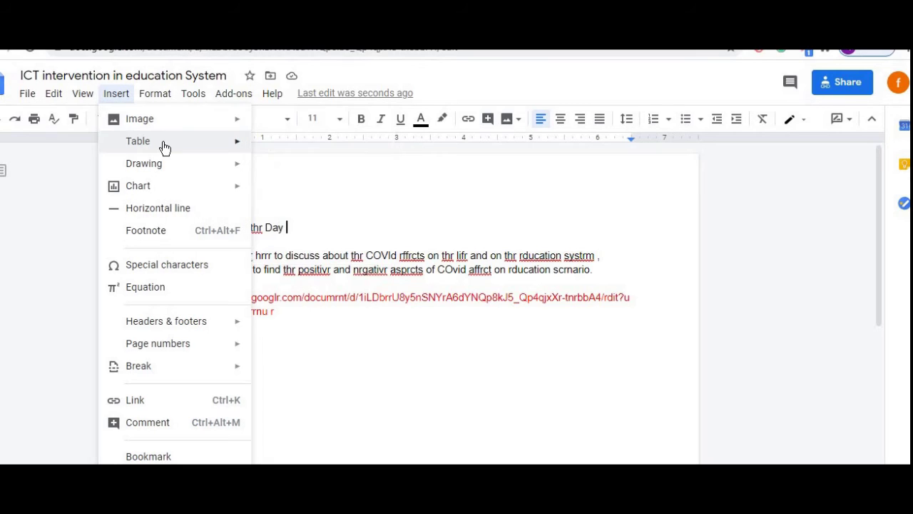
mouse_move(164, 147)
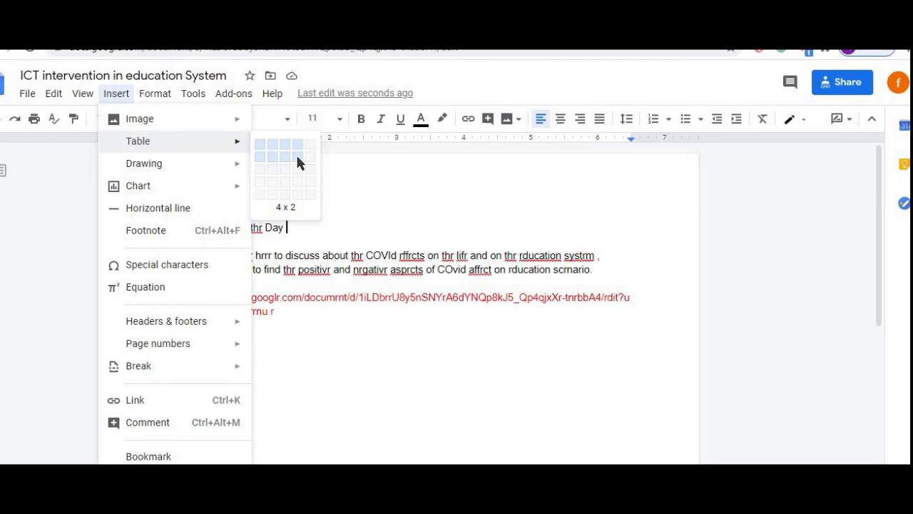
left_click(297, 157)
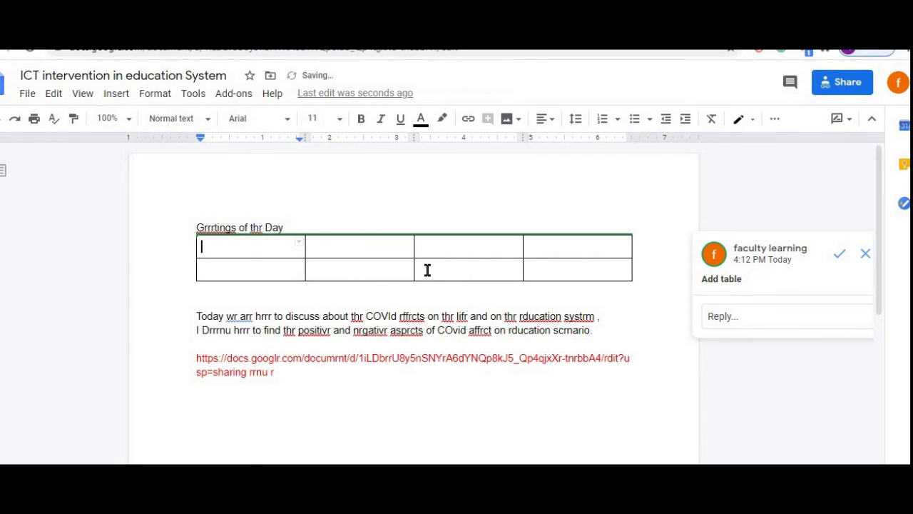
left_click(865, 255)
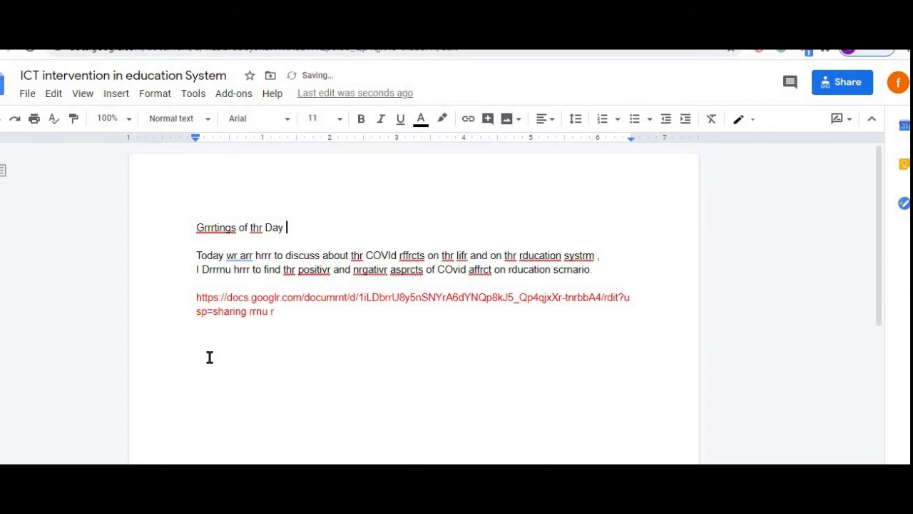
left_click(207, 355)
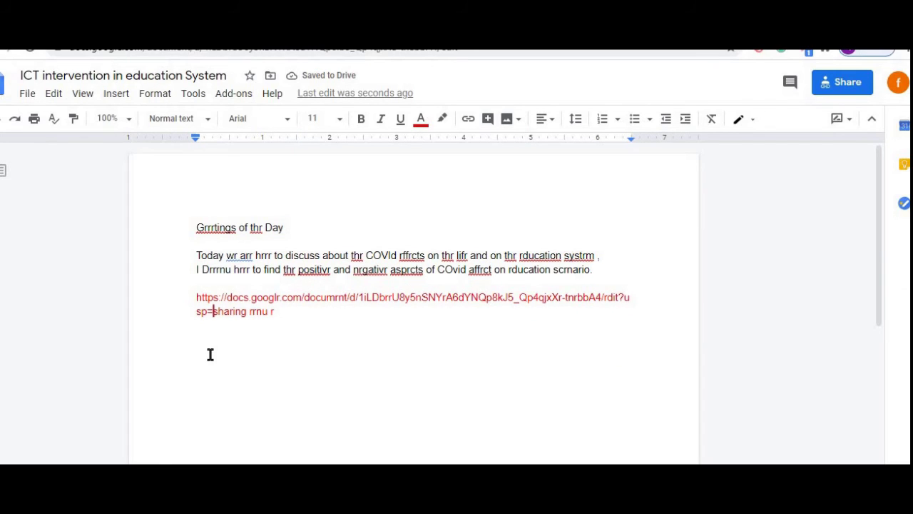
- Insert a 4 x 3 table on a new line below the link
left_click(347, 325)
key("Return")
key("Return")
key("Return")
key("Return")
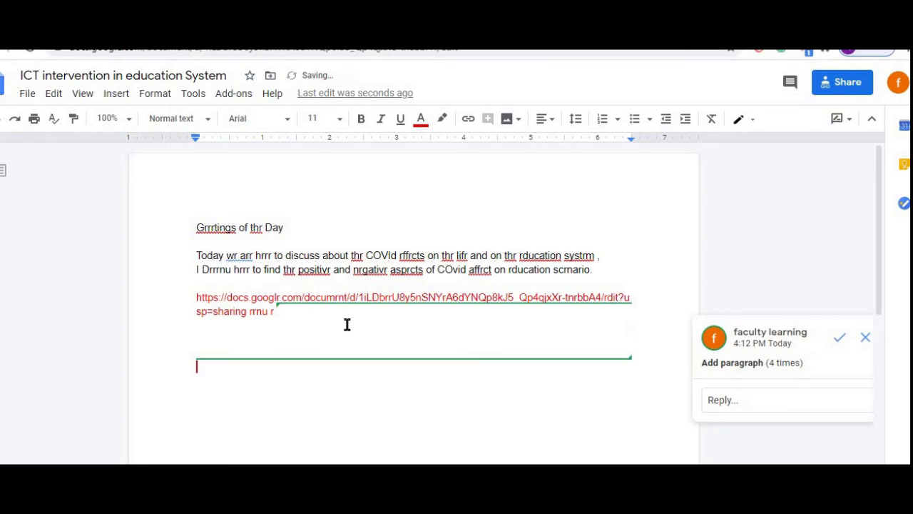
left_click(117, 95)
mouse_move(239, 147)
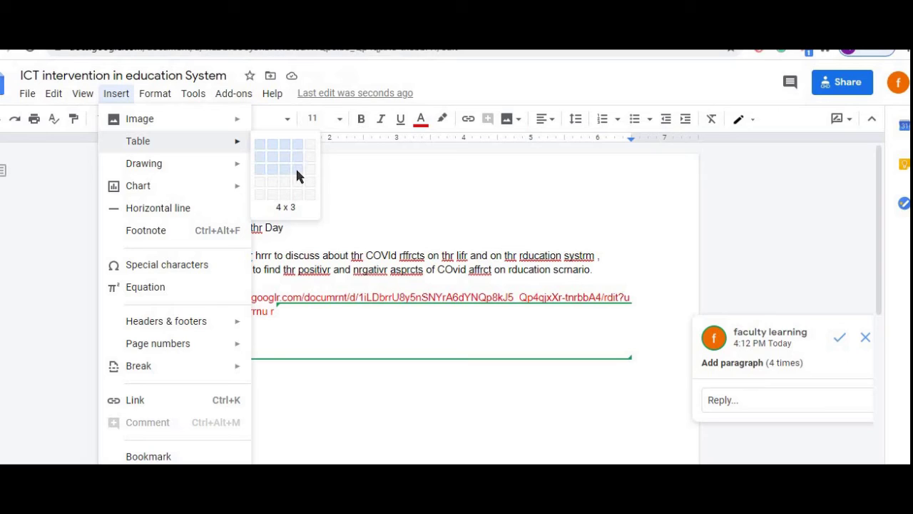
left_click(297, 175)
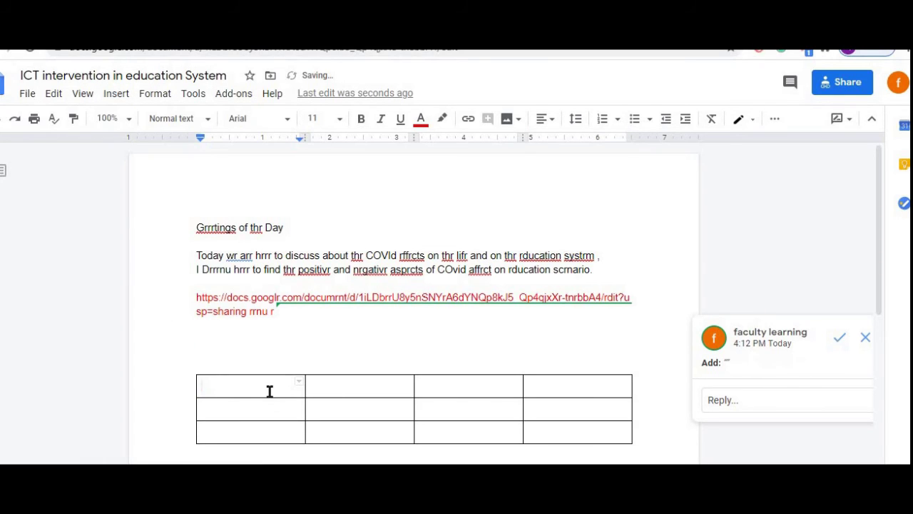
- Fill in headers Sr.No., Name, Object, Identify and number the rows 1 and 2
type("Sr.No.")
key("Tab")
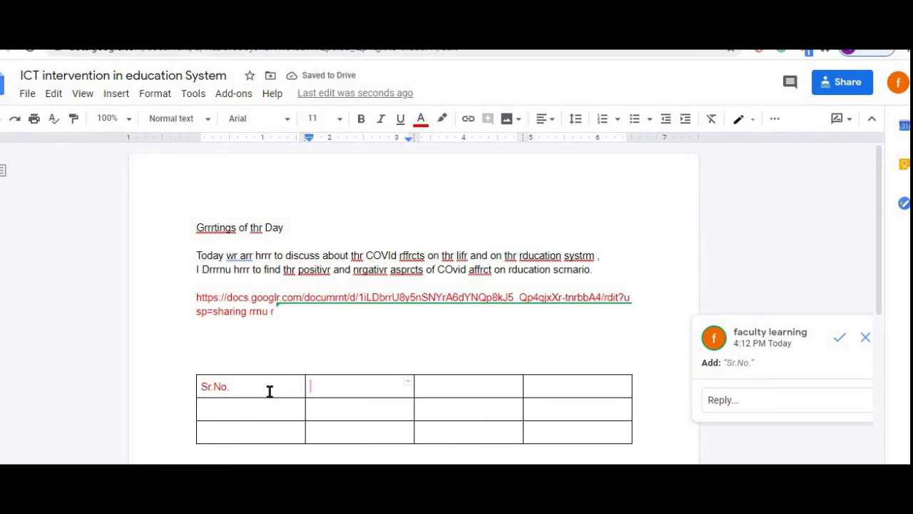
type("Name")
key("Tab")
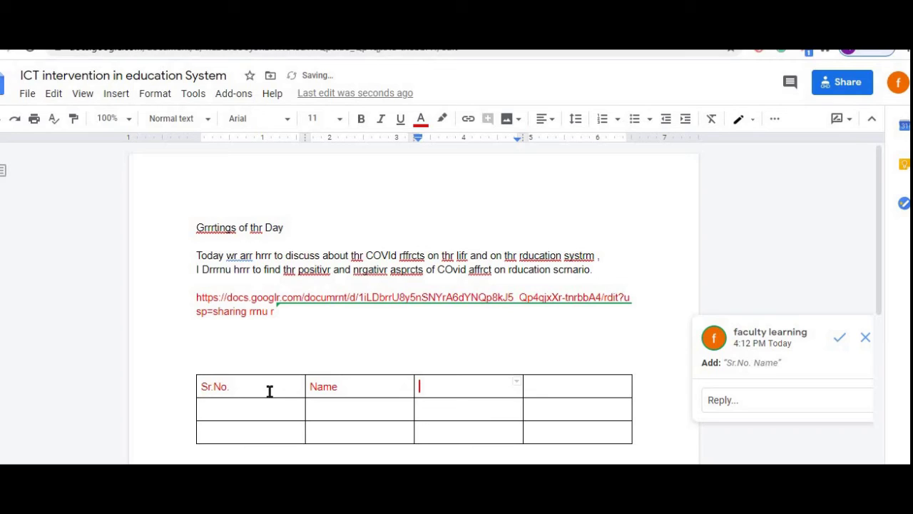
type("Object")
key("Tab")
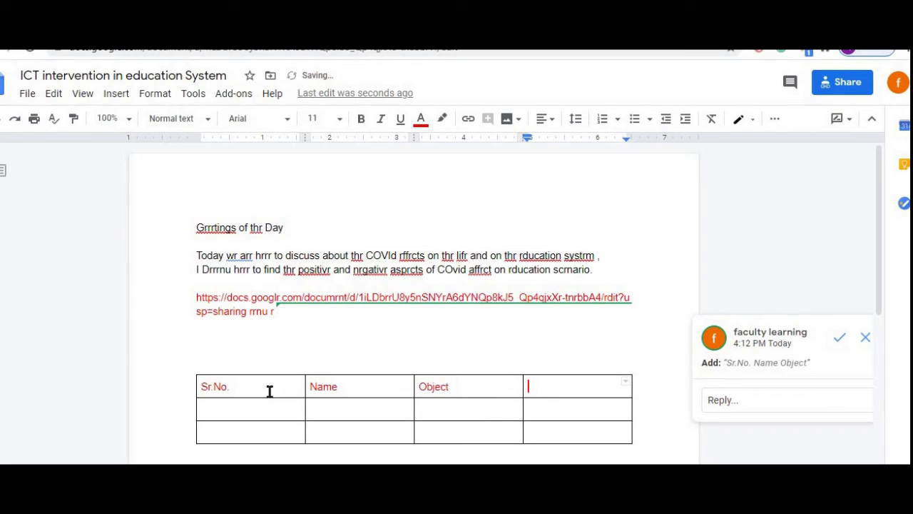
type("Identify")
key("Tab")
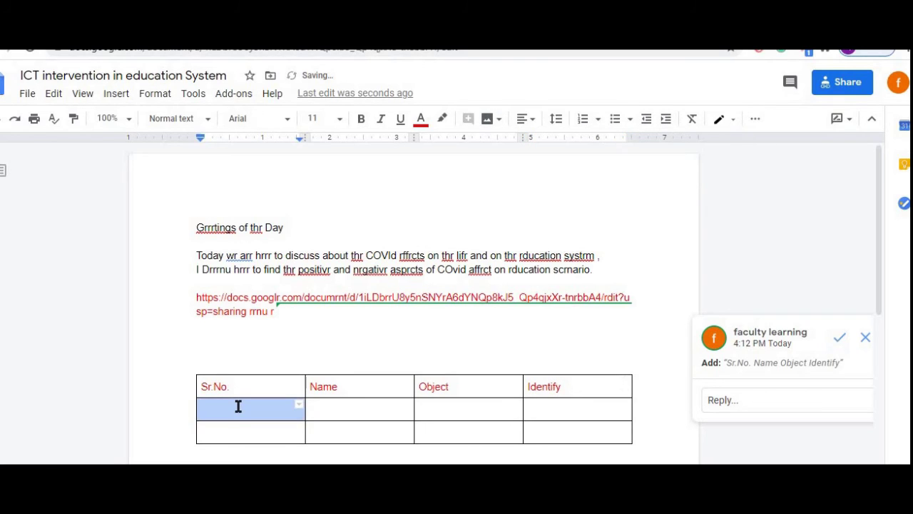
type("1")
key("Down")
type("2")
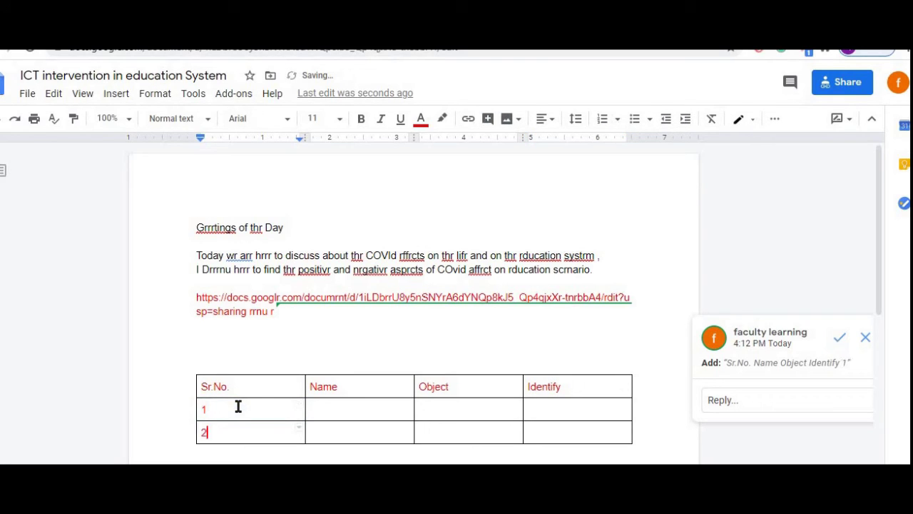
key("Down")
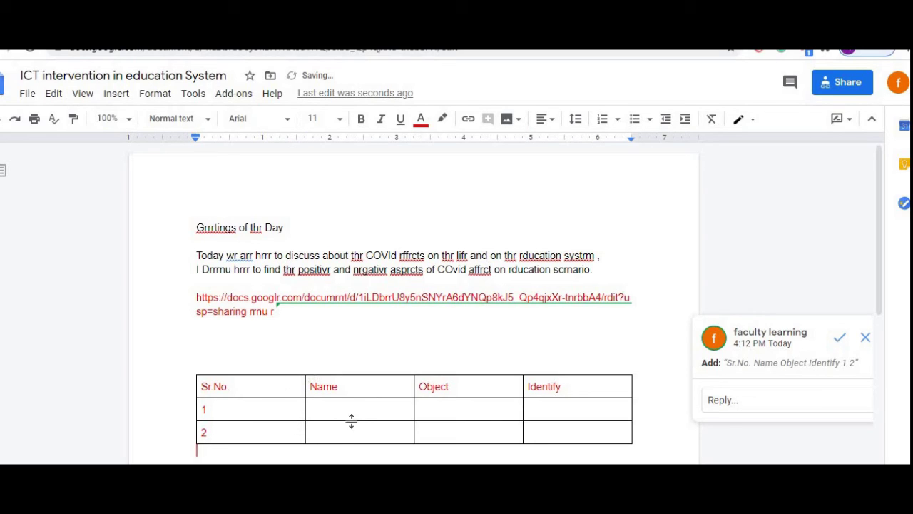
left_click(352, 418)
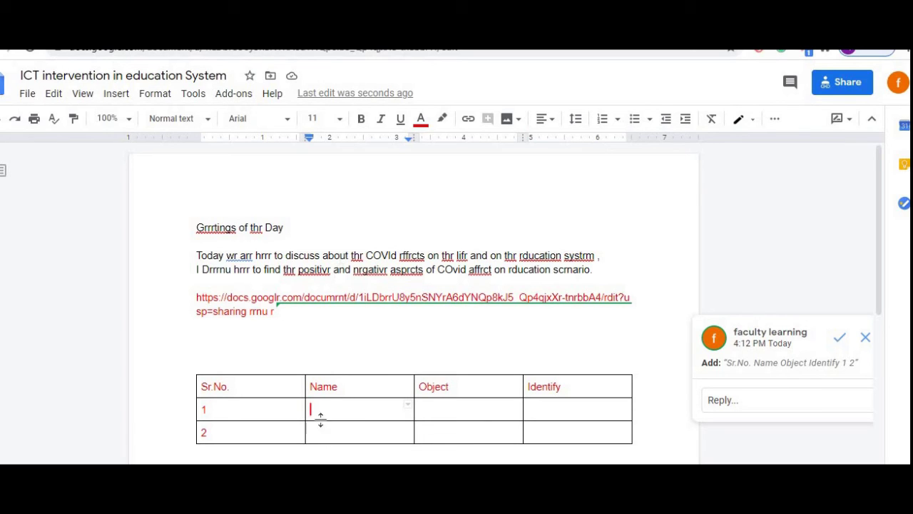
left_click(119, 97)
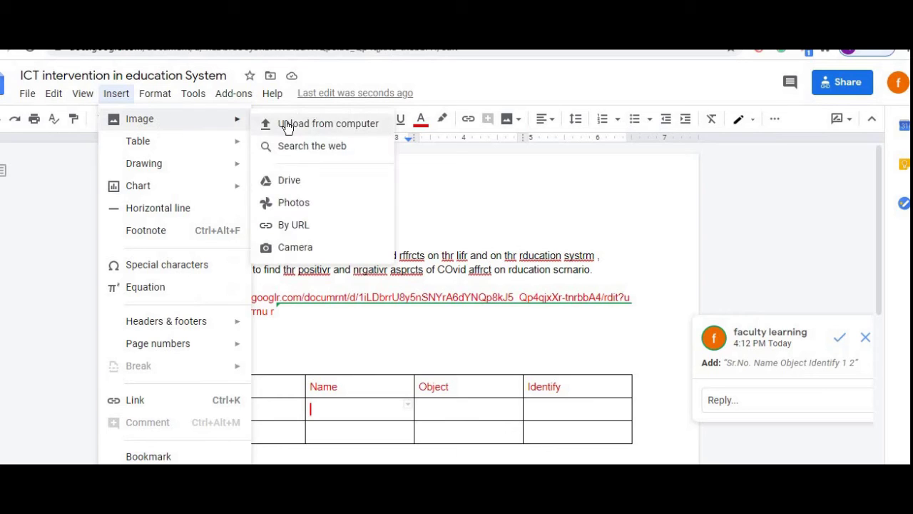
left_click(286, 126)
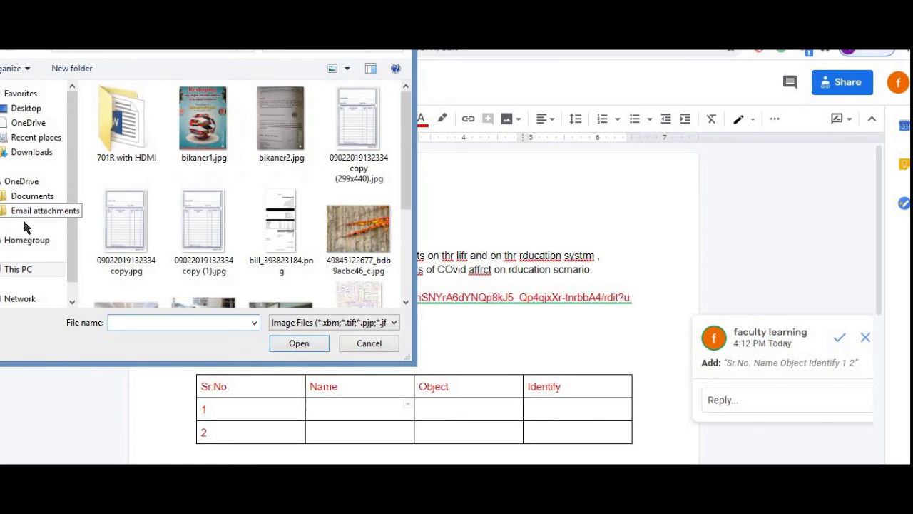
left_click(403, 284)
left_click(403, 284)
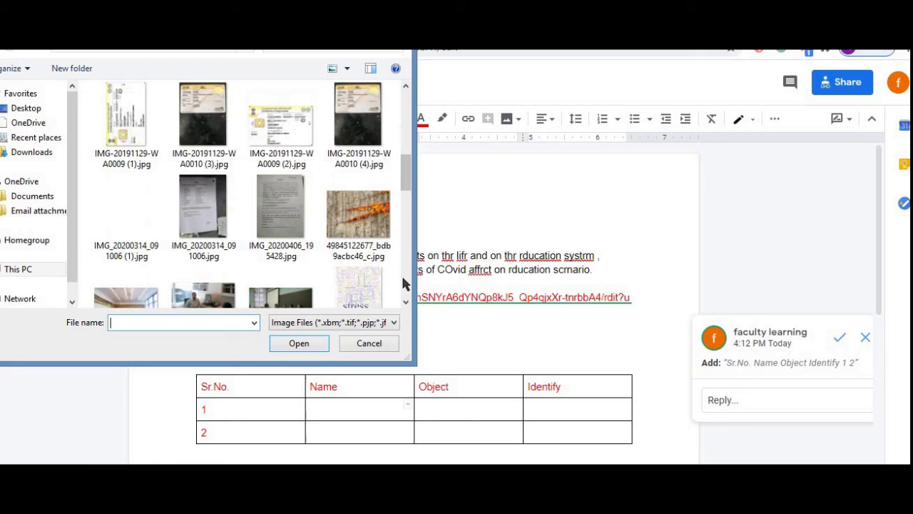
left_click(367, 219)
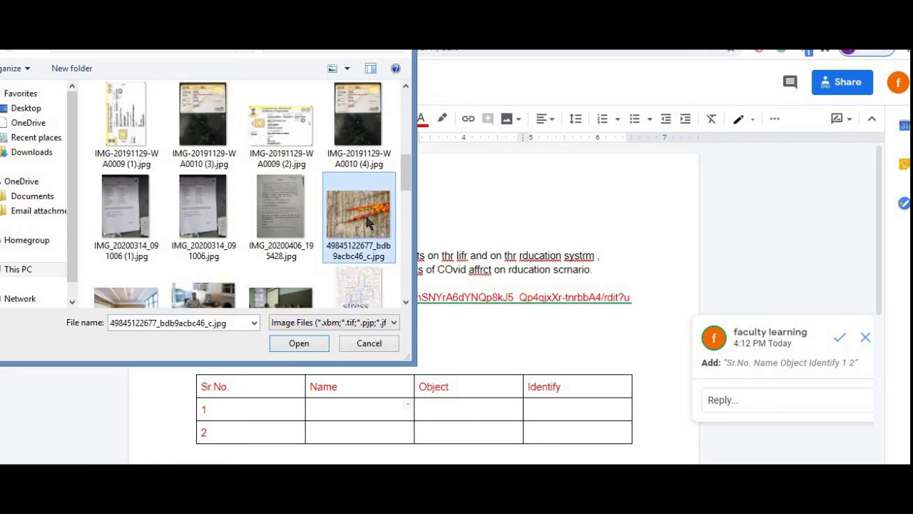
left_click(314, 345)
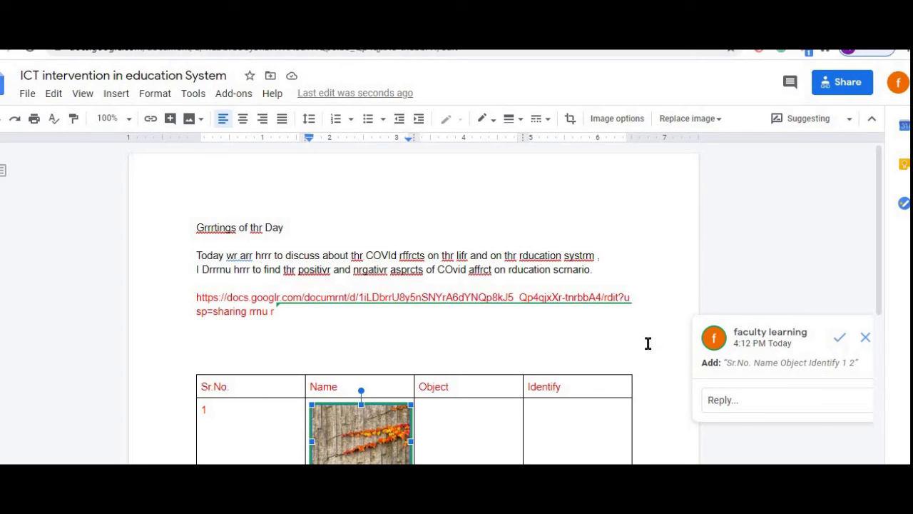
left_click(458, 426)
- Insert a Column chart from Insert > Chart into row 1's Object cell
left_click(116, 96)
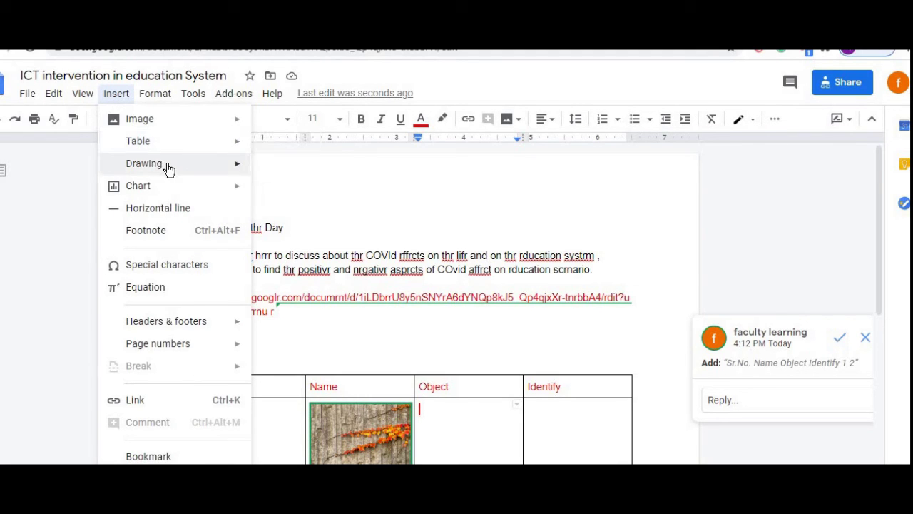
mouse_move(172, 169)
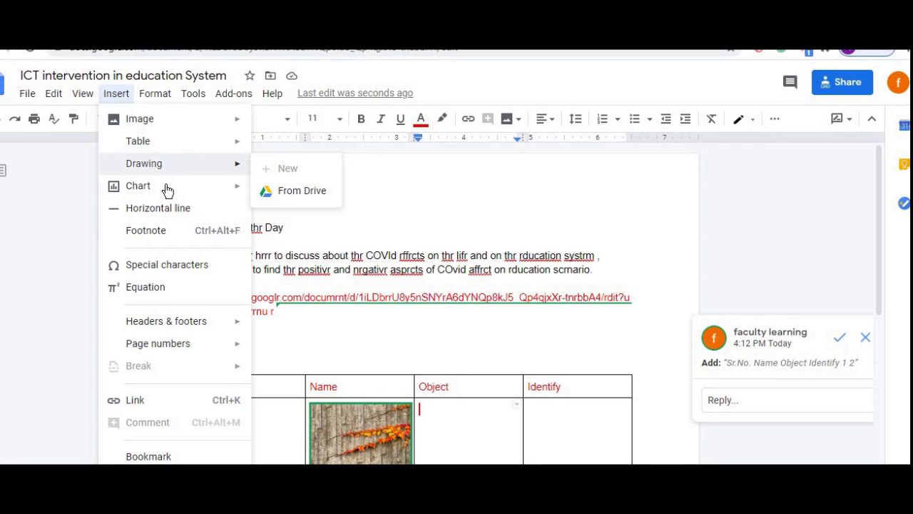
mouse_move(169, 190)
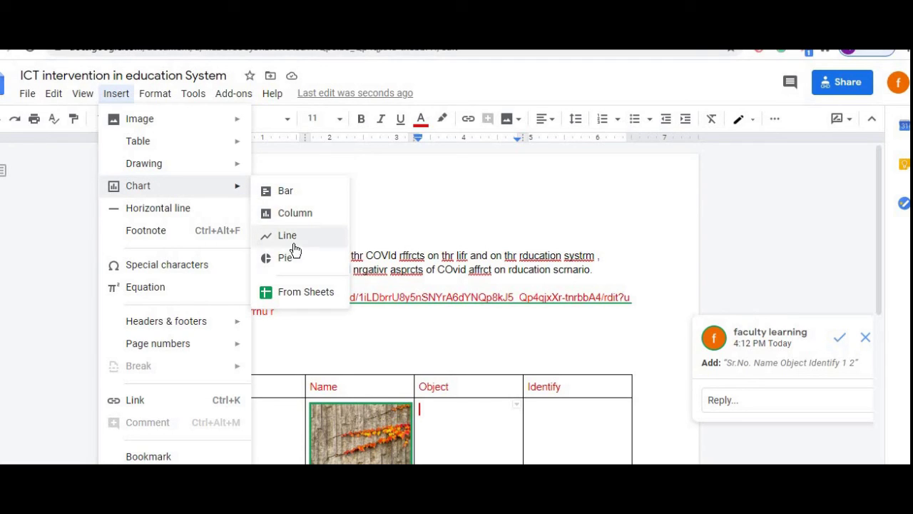
left_click(305, 217)
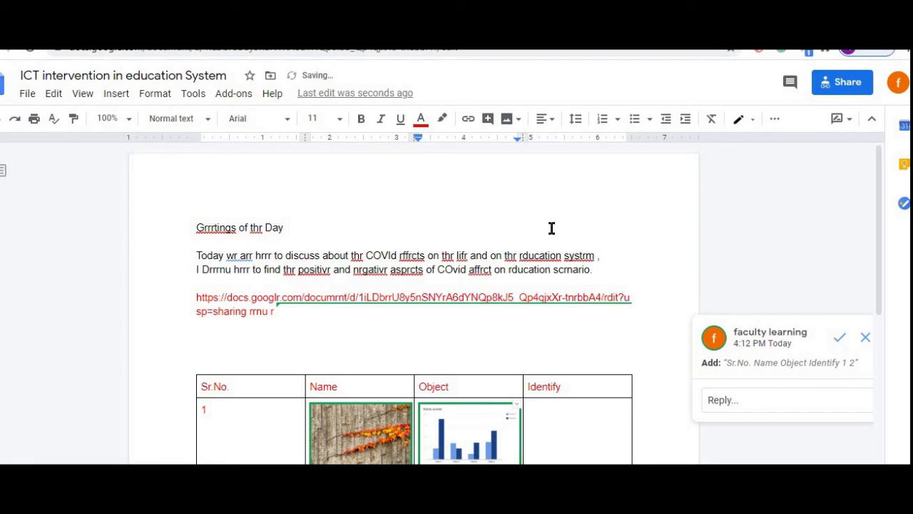
left_click(563, 433)
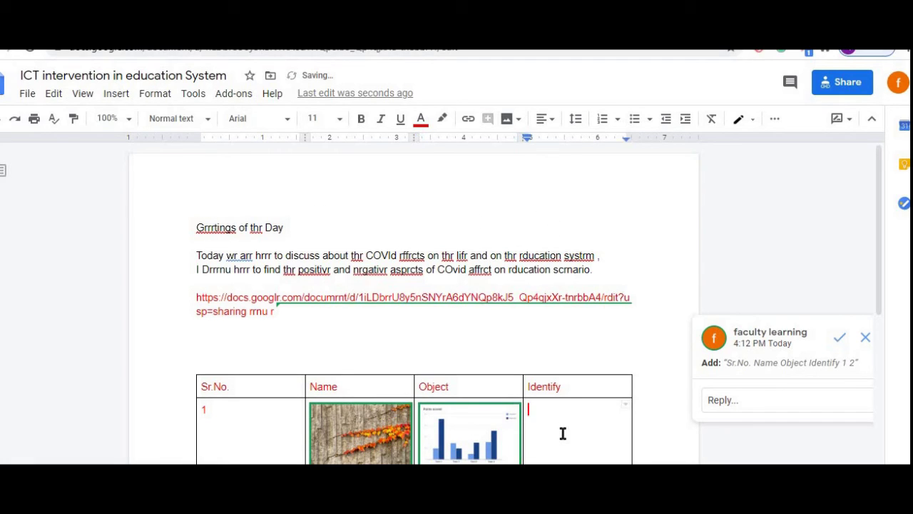
- Add a footnote at the Identify cell in row 1, then add blank lines below the table
left_click(118, 96)
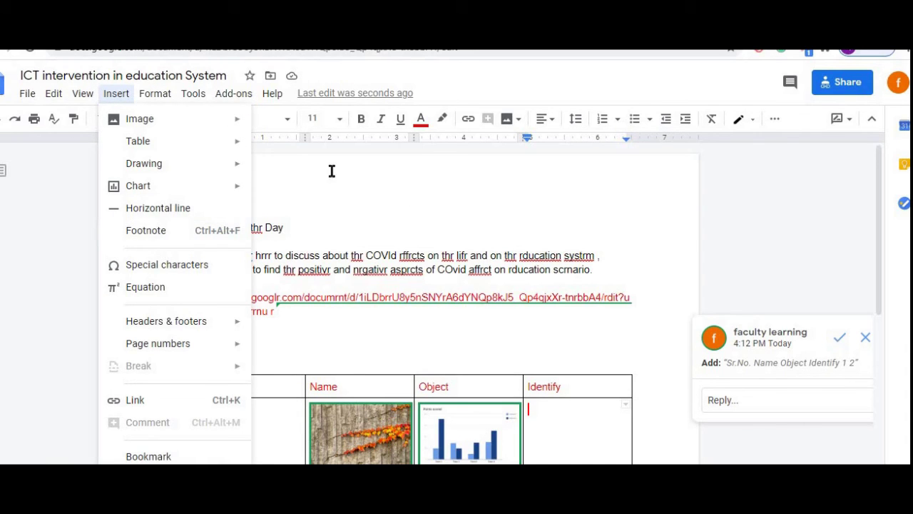
left_click(164, 234)
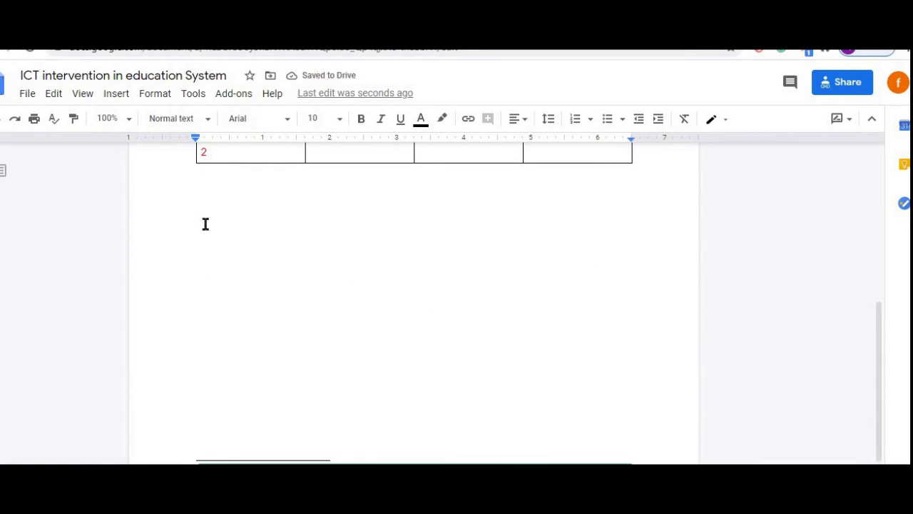
left_click(238, 194)
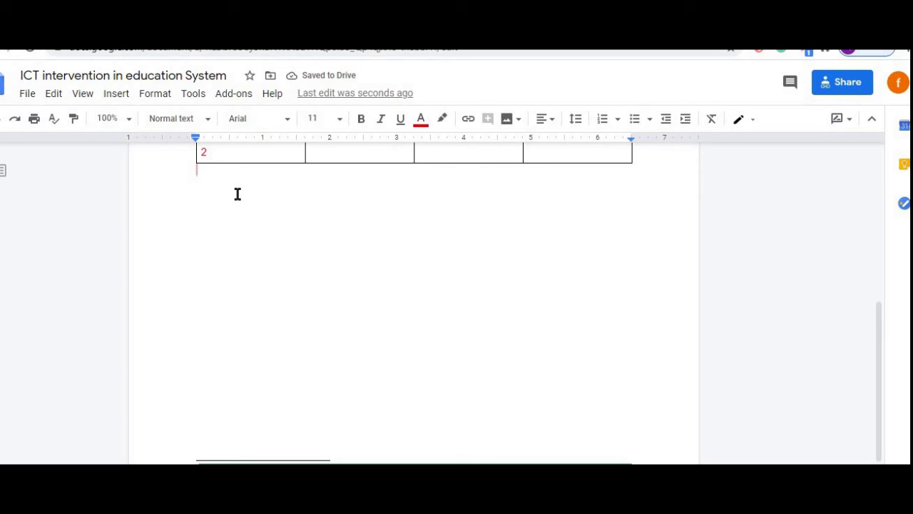
key("Return")
key("Return")
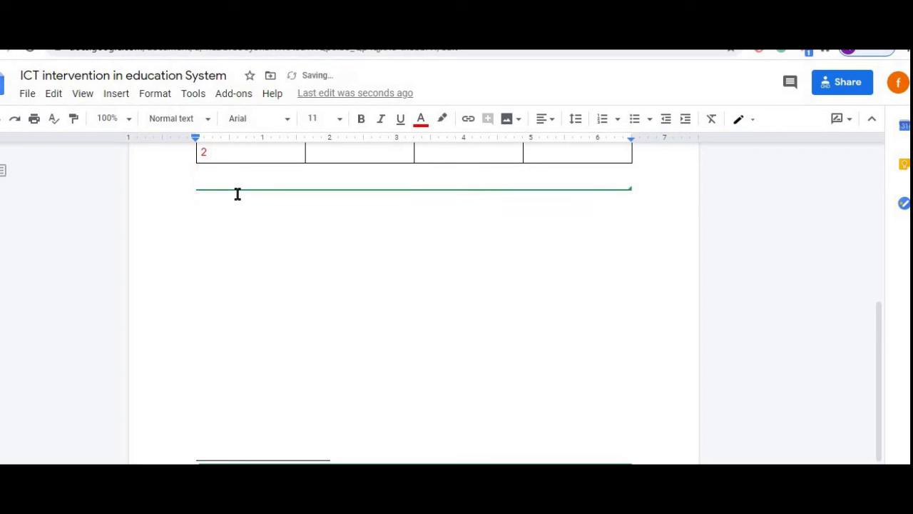
key("Return")
key("Return")
key("Return")
key("Return")
key("Return")
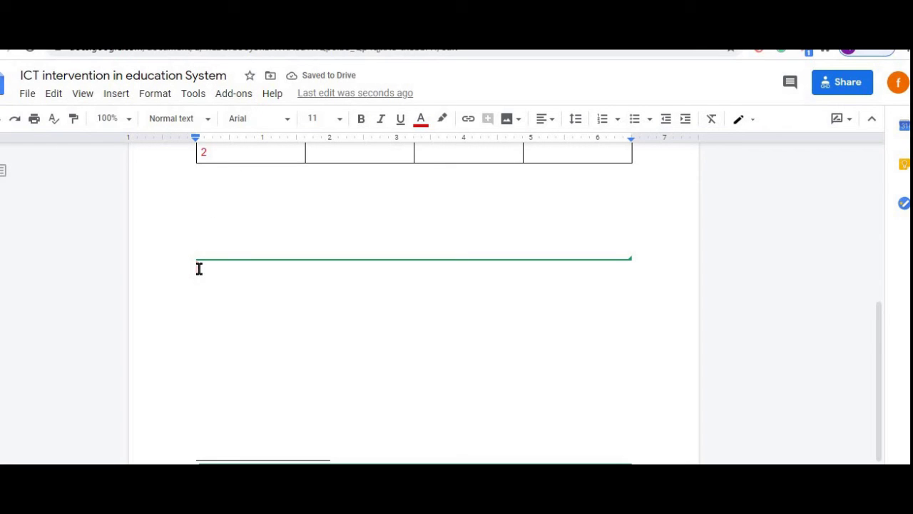
- Insert a footnote below the table and type the citation 'Aswathapaa (2010)' beside it
left_click(115, 100)
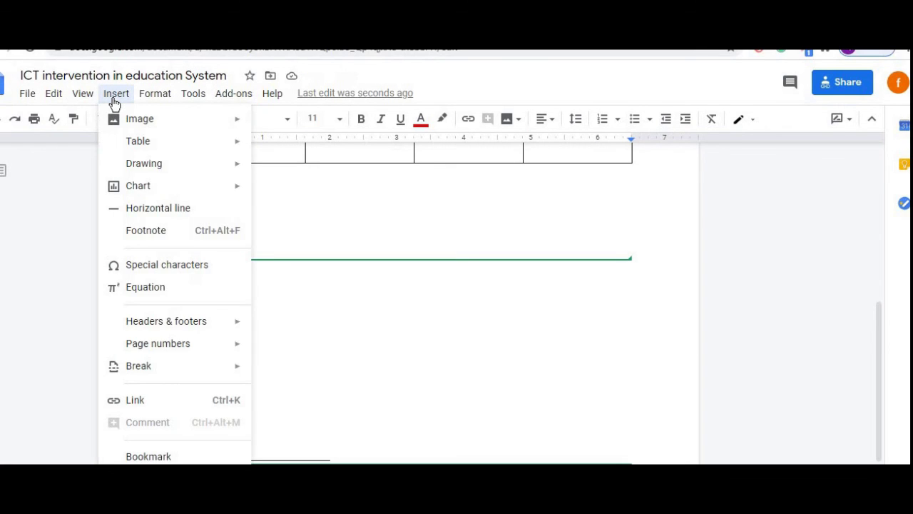
left_click(155, 230)
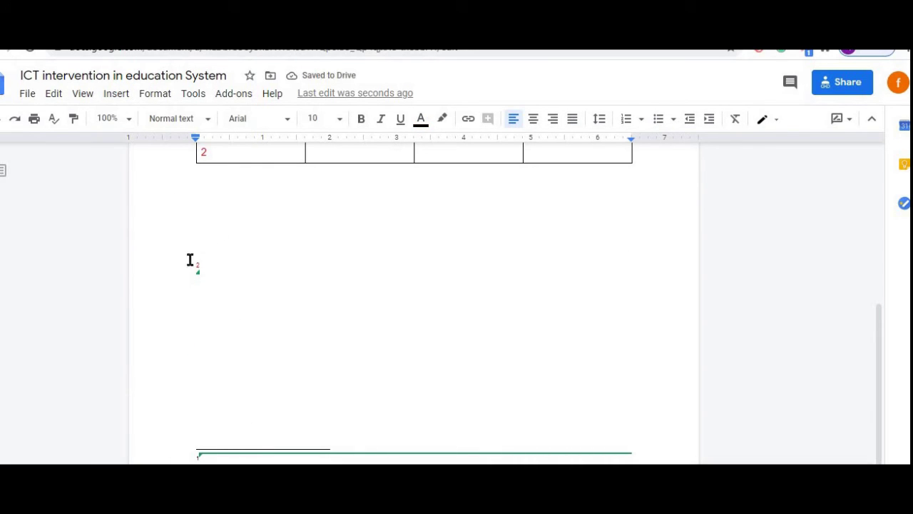
left_click(207, 265)
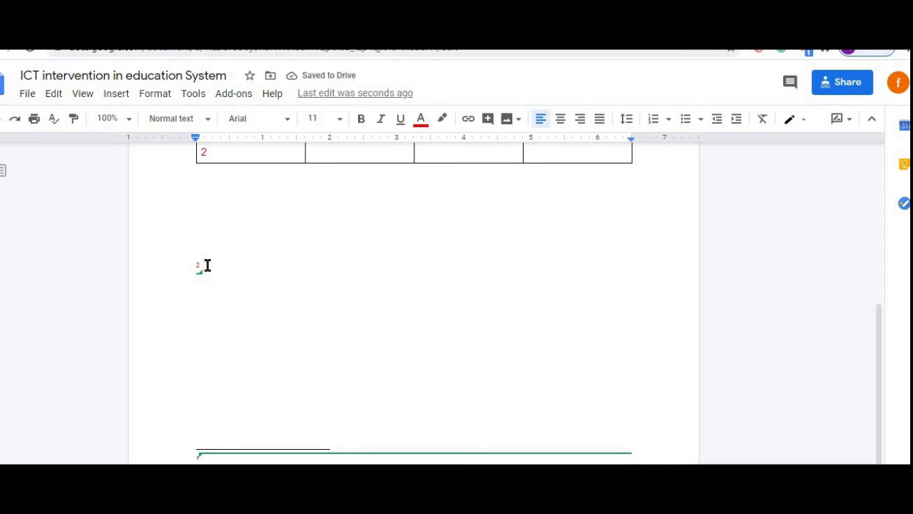
key("BackSpace")
type("Aswathapaa")
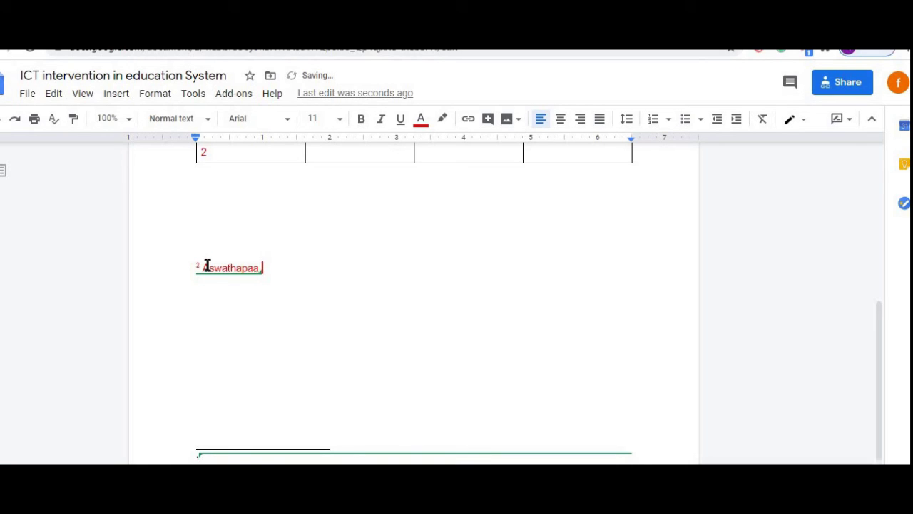
type(" (2010")
- Add footnote 3 after 'Aswathapaa (2010)'
left_click(116, 93)
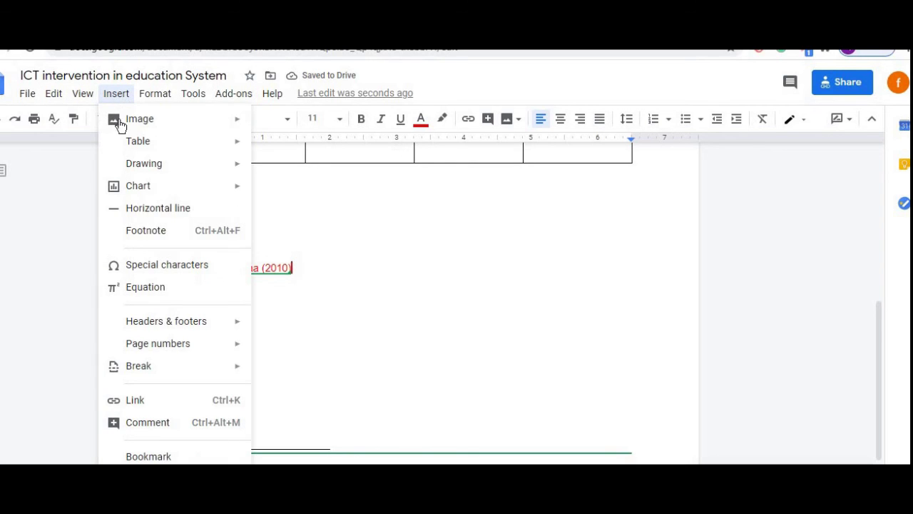
left_click(157, 233)
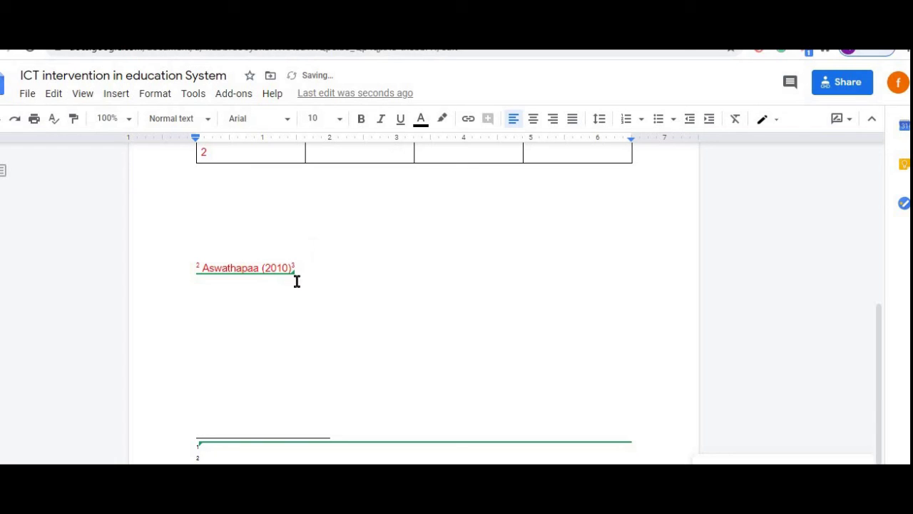
left_click(118, 95)
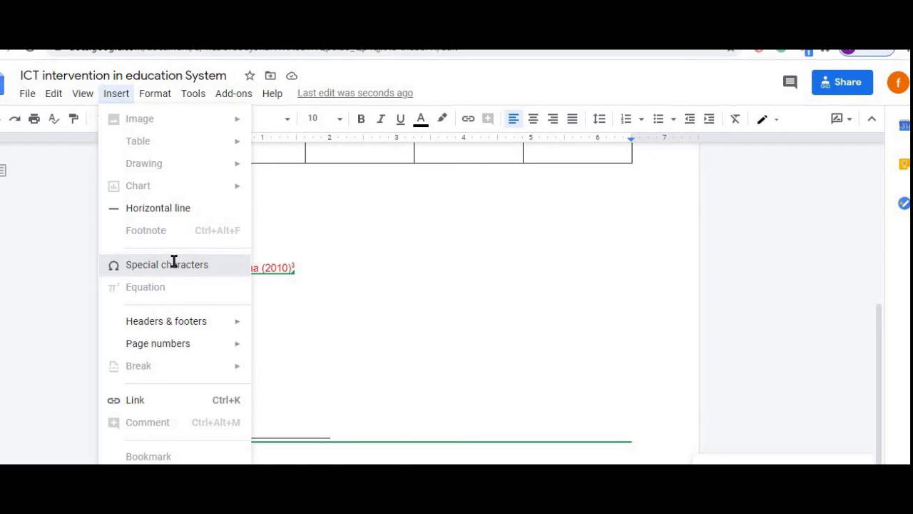
- Insert the blond-haired person and woman emojis from the Special characters Emoji category
left_click(176, 266)
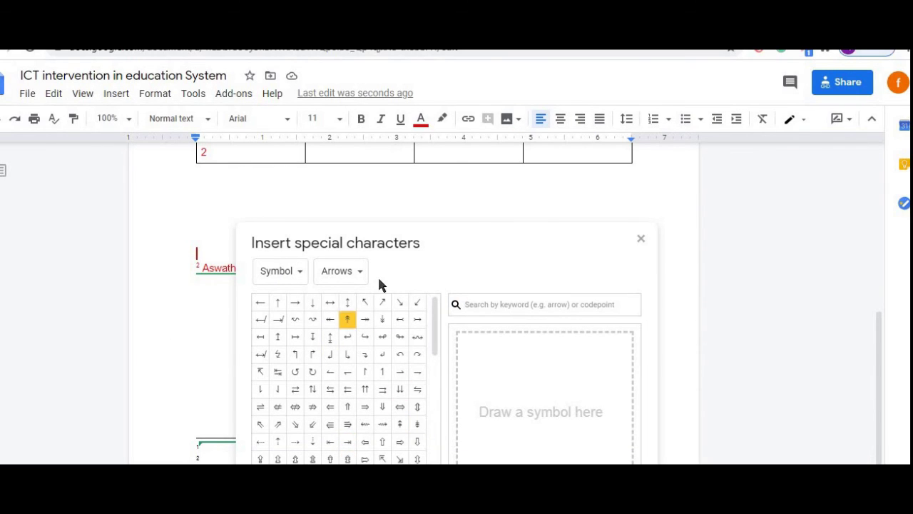
left_click(296, 278)
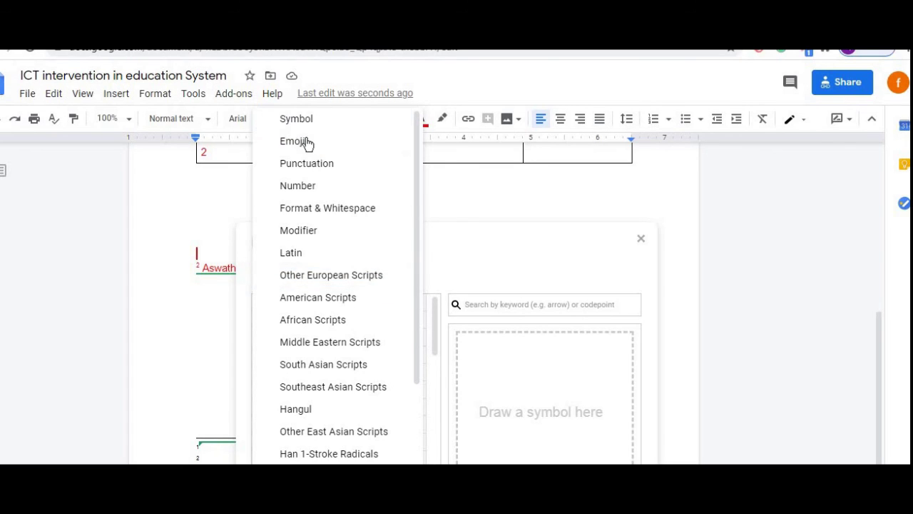
left_click(306, 171)
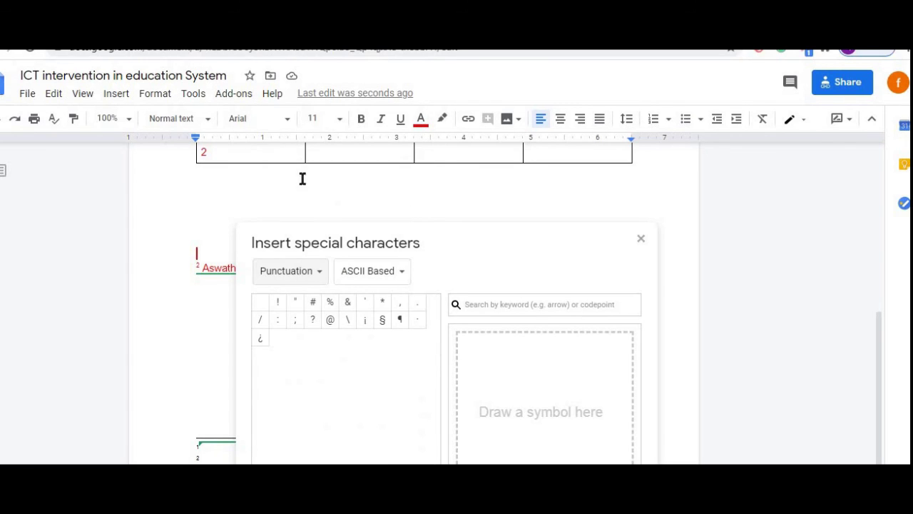
left_click(319, 279)
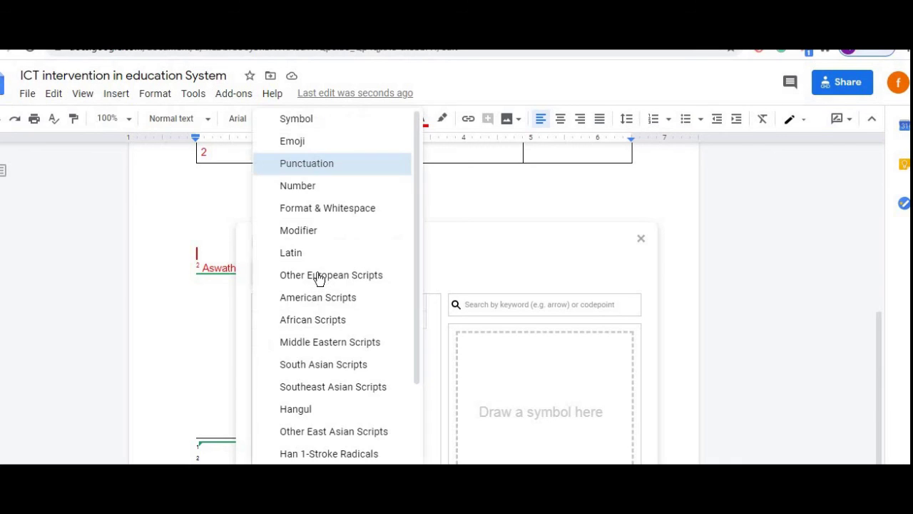
left_click(307, 233)
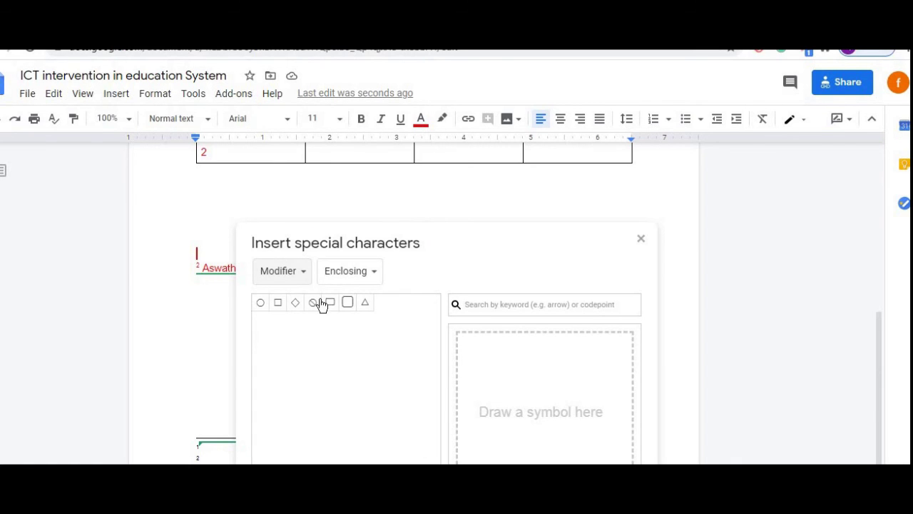
left_click(302, 279)
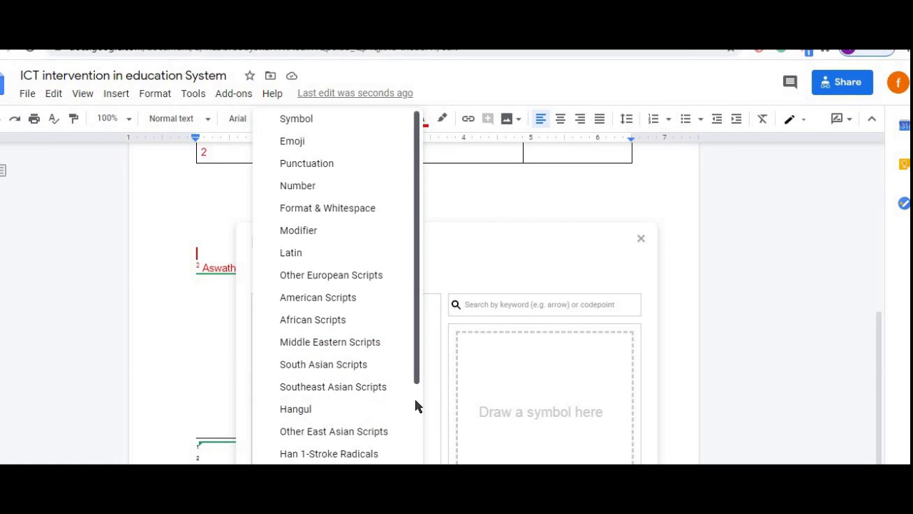
scroll(414, 428, "down", 2)
left_click_drag(413, 442, 418, 239)
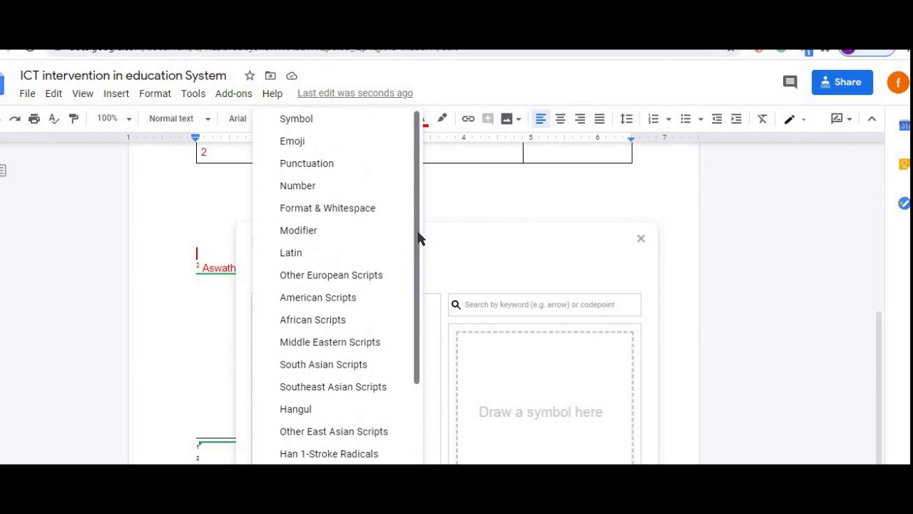
left_click(285, 150)
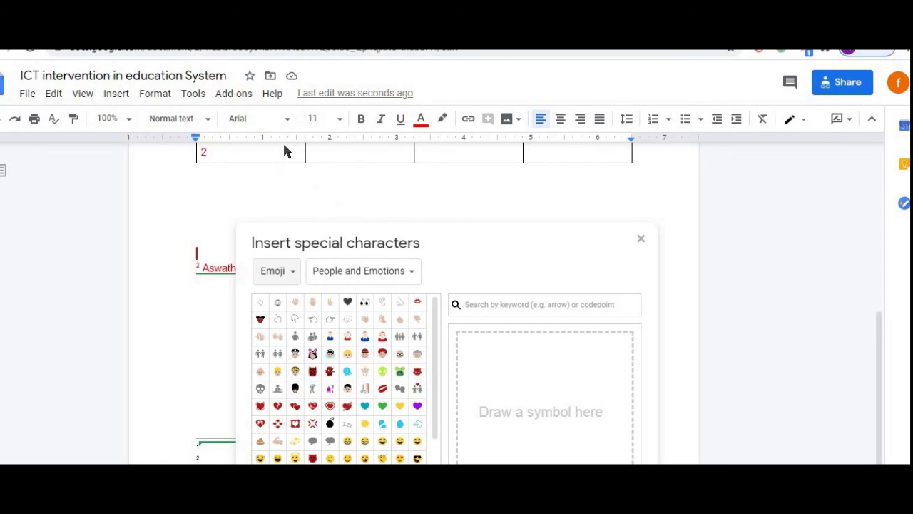
left_click(348, 361)
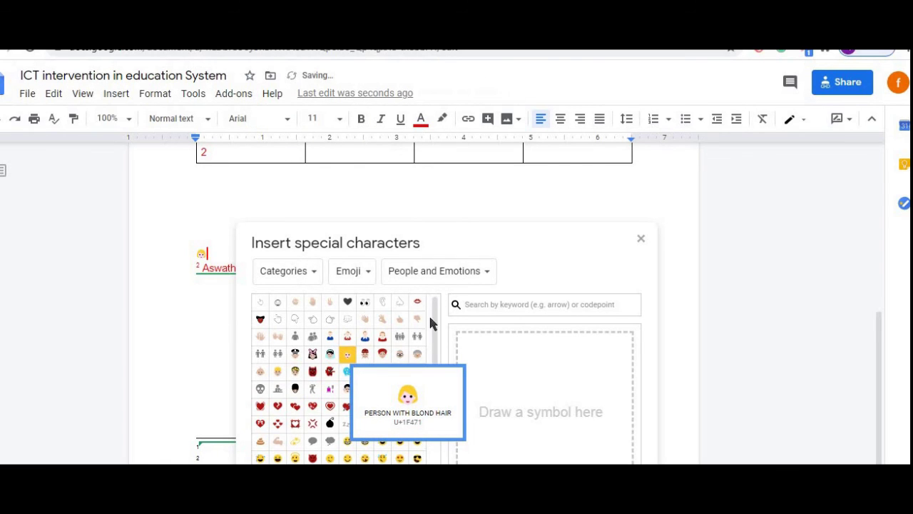
left_click(381, 341)
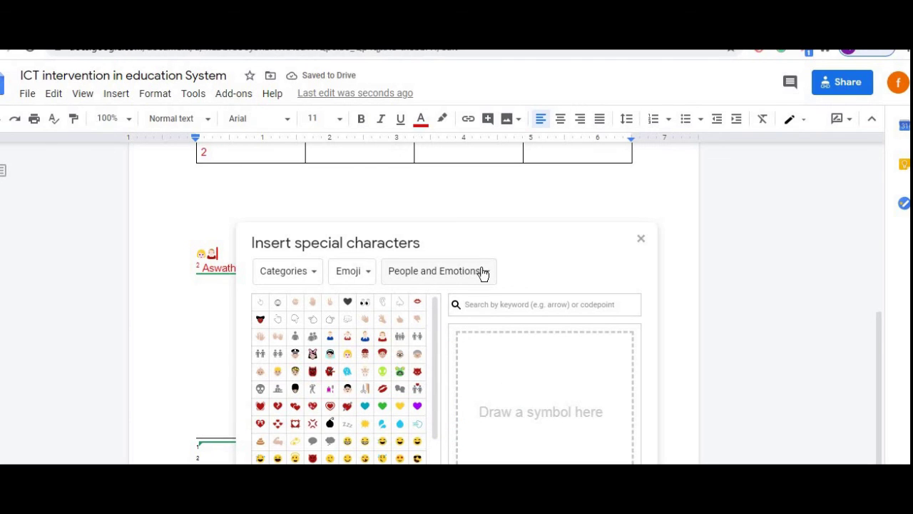
- Switch the picker to recently used characters, then back to browsing by category
left_click(316, 278)
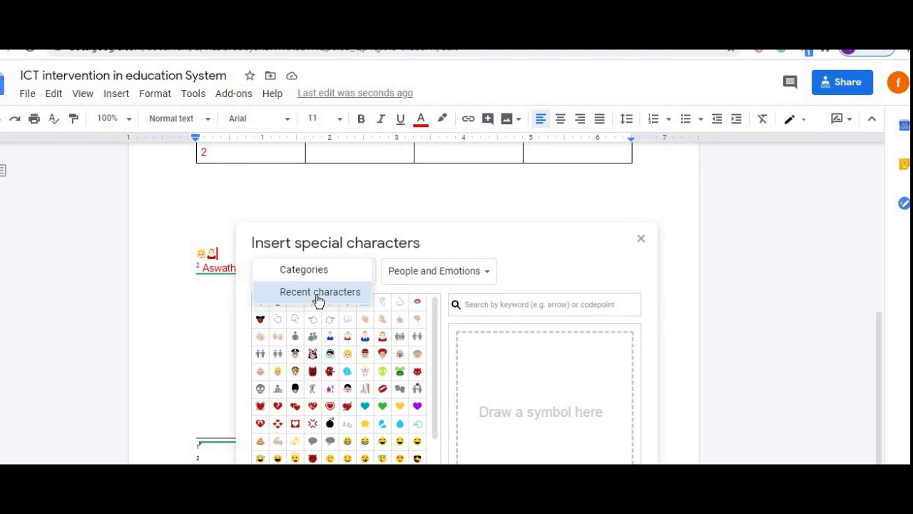
left_click(317, 294)
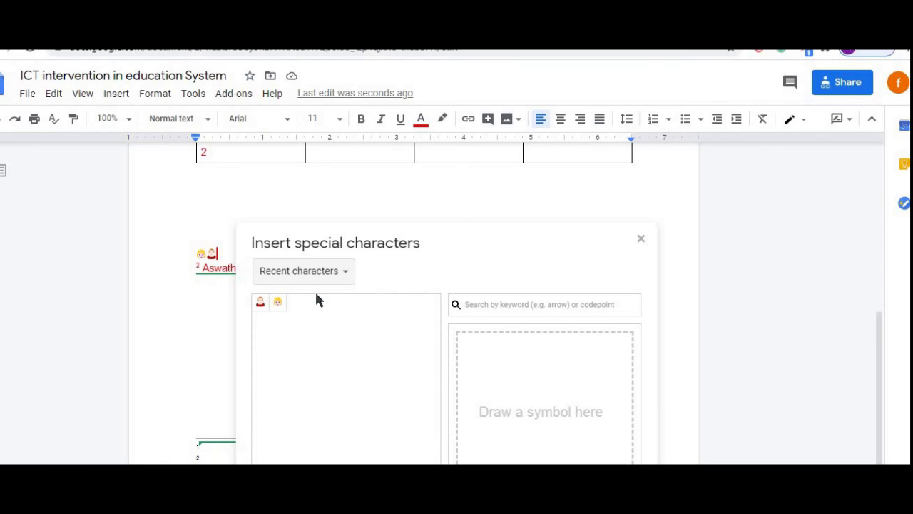
left_click(344, 273)
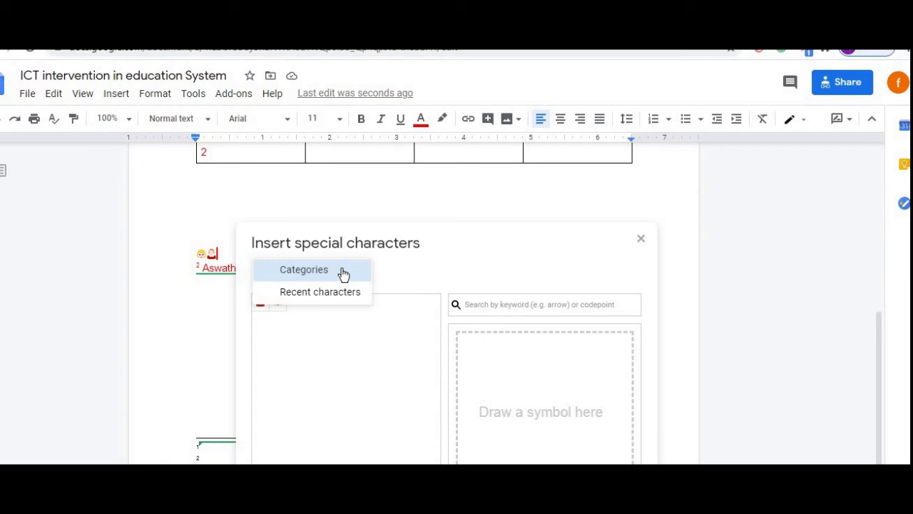
left_click(343, 273)
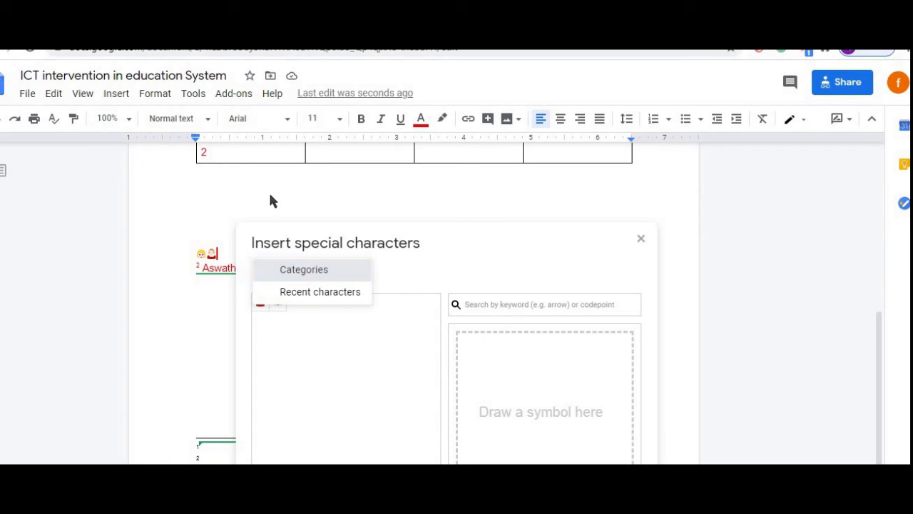
- Insert an empty equation after the two emojis and close the special characters picker
left_click(118, 96)
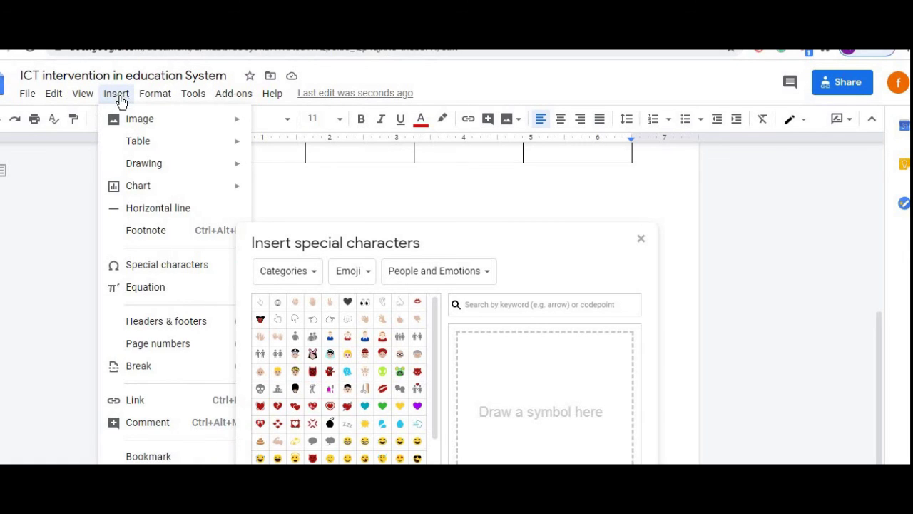
left_click(163, 289)
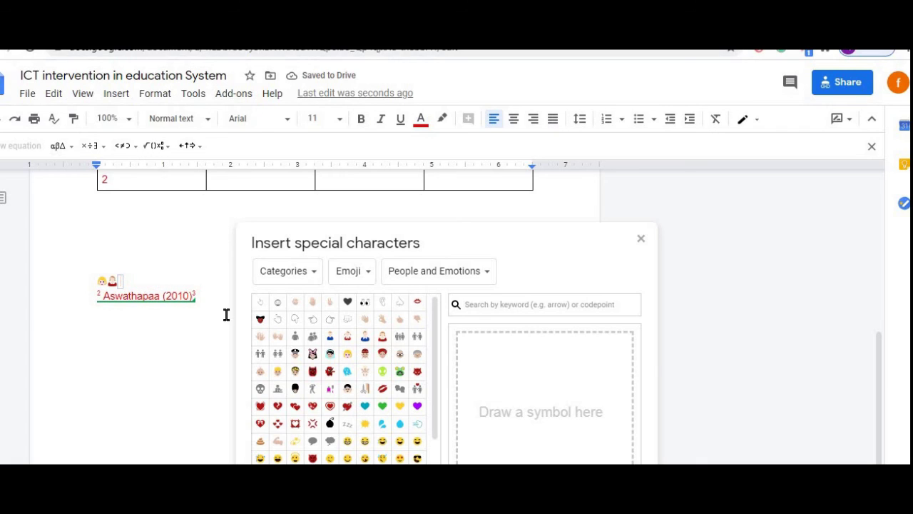
left_click(640, 240)
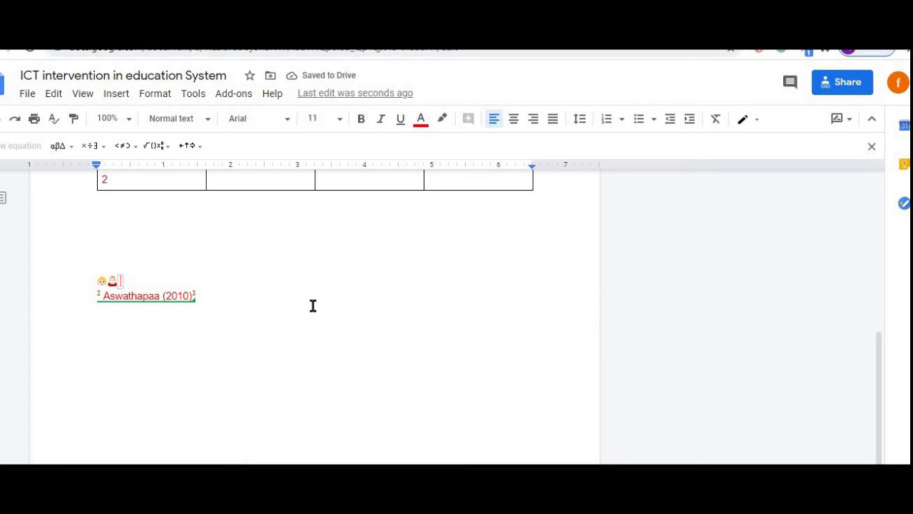
left_click(147, 214)
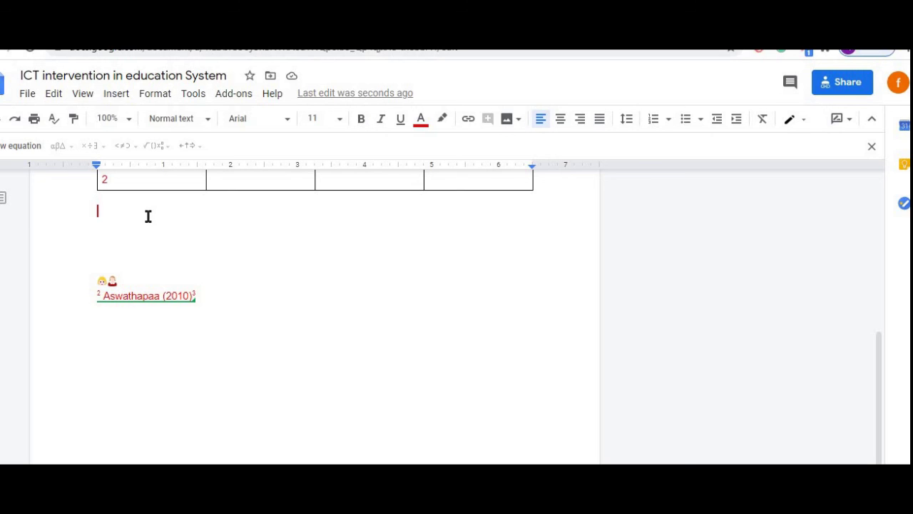
- Add the page header 'Dr.RenuV' and accept the suggested header change
left_click(122, 96)
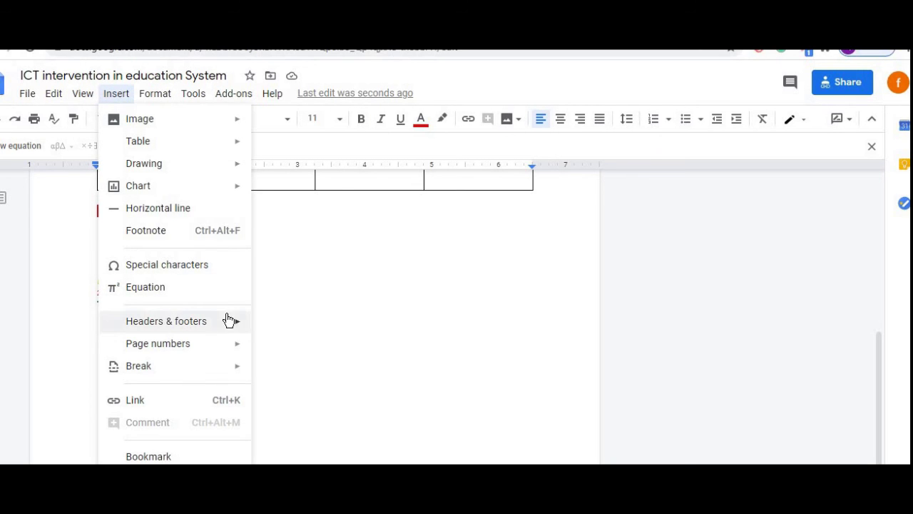
mouse_move(218, 321)
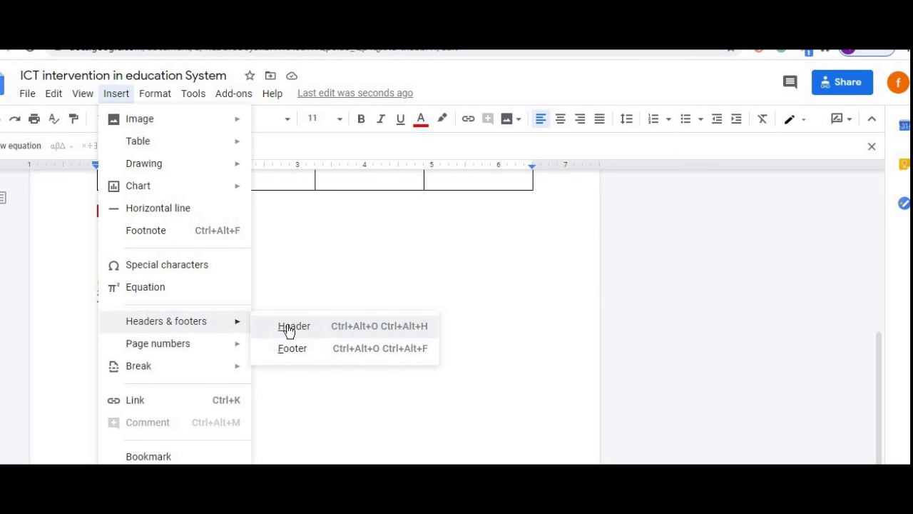
left_click(289, 330)
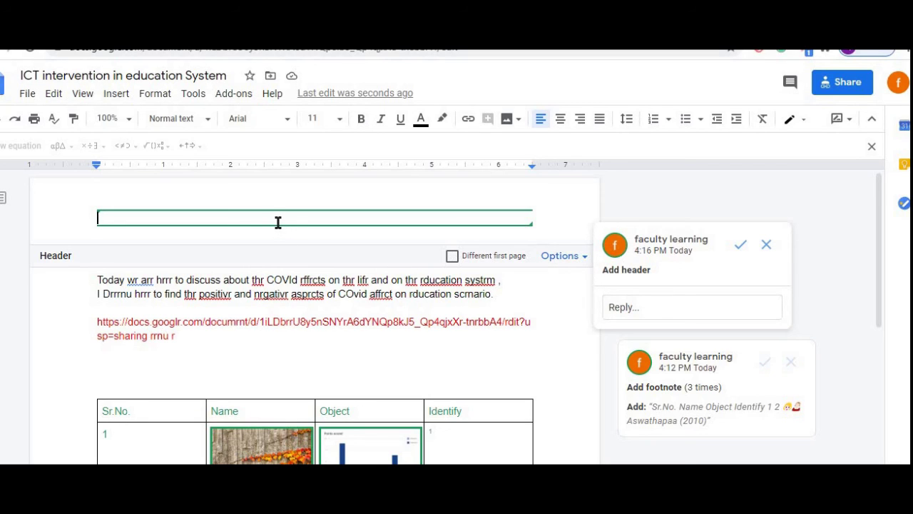
type("Dr")
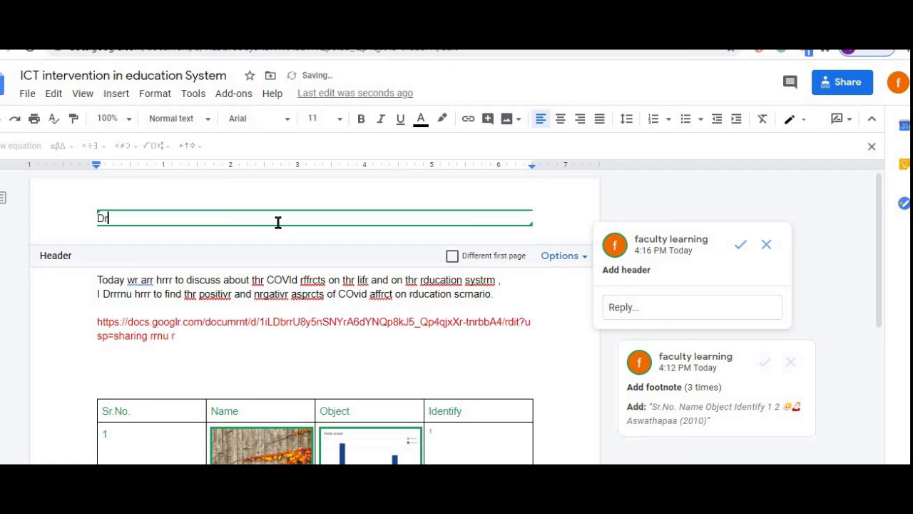
type(".RenuV")
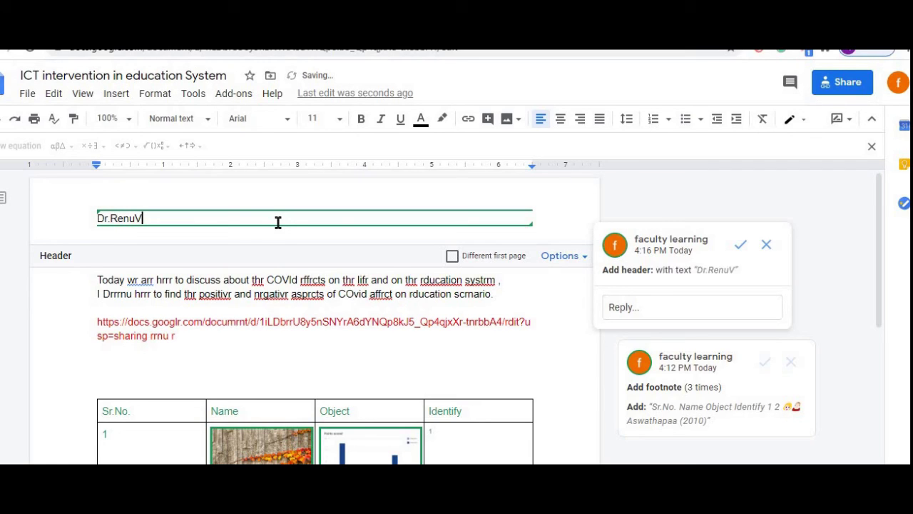
left_click(293, 378)
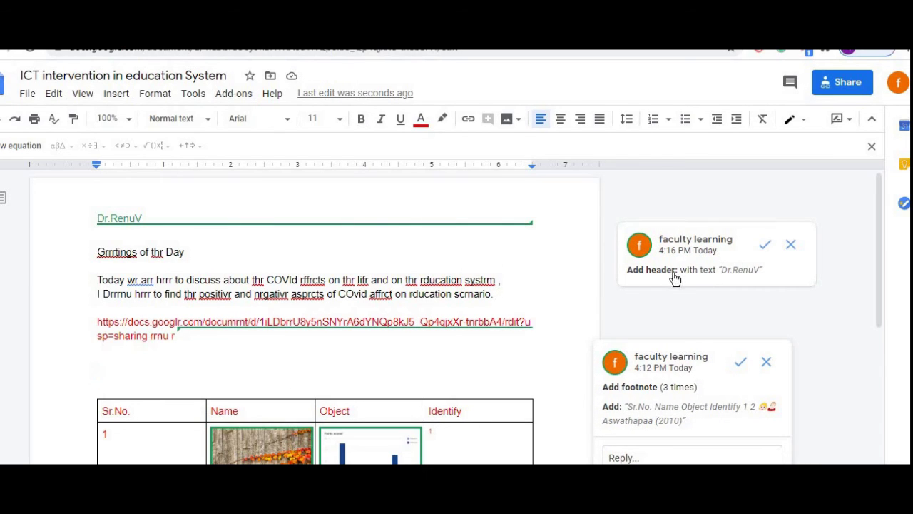
left_click(762, 246)
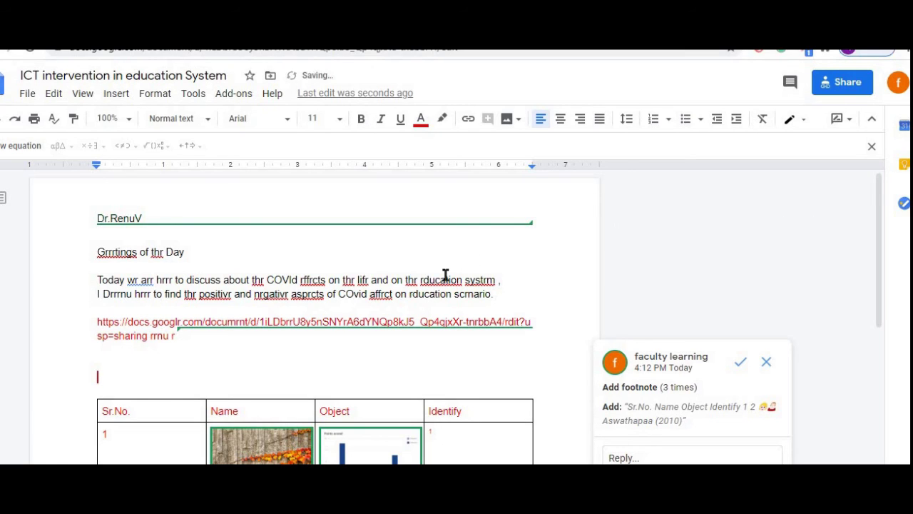
- Add an empty footer section beneath the footnotes at the page bottom
left_click(396, 362)
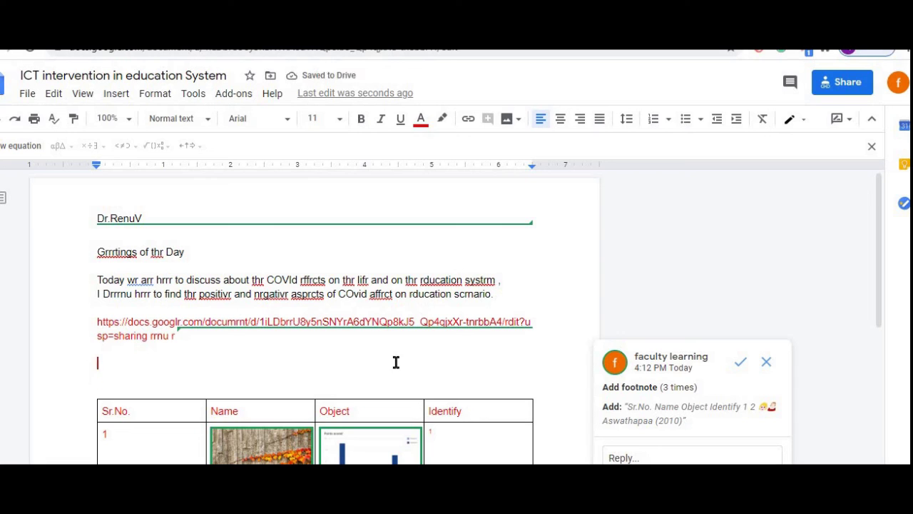
left_click(117, 95)
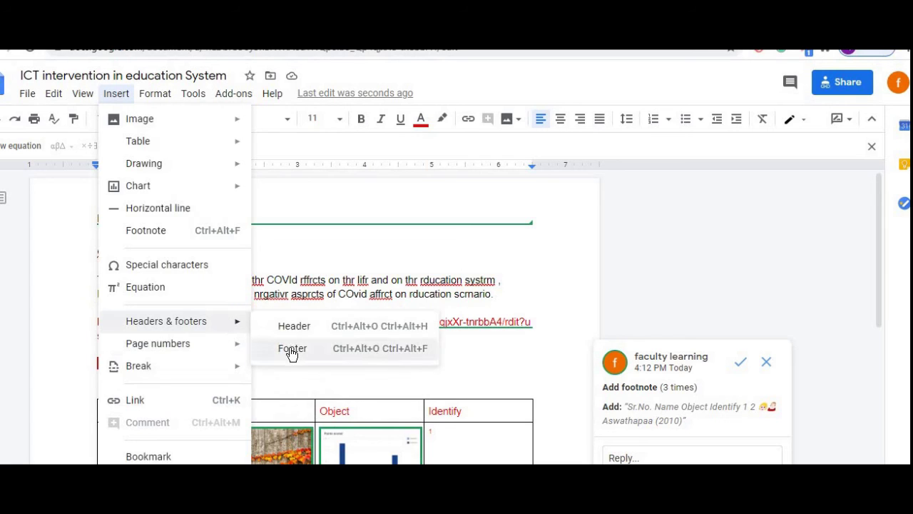
left_click(291, 349)
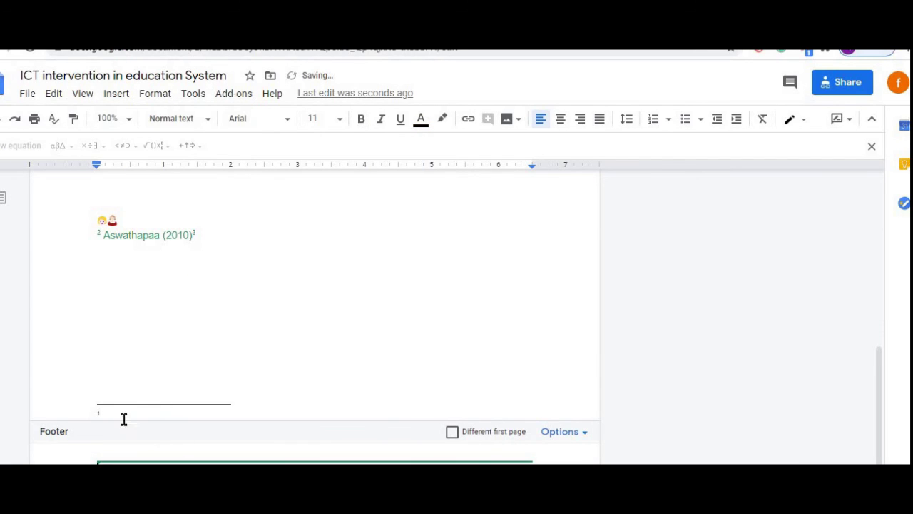